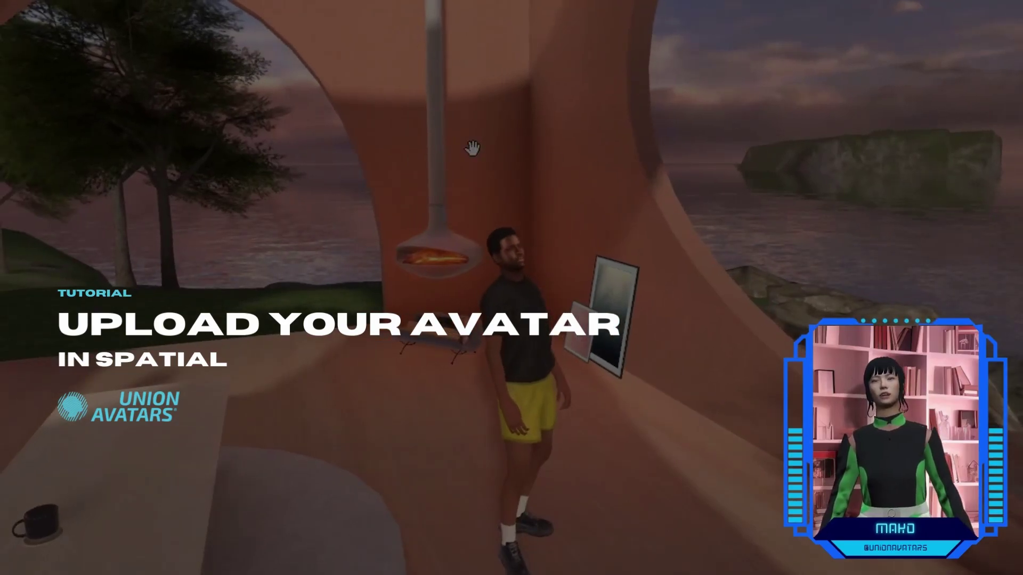
- Explore the Spatial world with the avatar, jumping and running toward the ocean
{"action": "left_click_drag", "start_coordinate": [471, 148], "coordinate": [234, 189]}
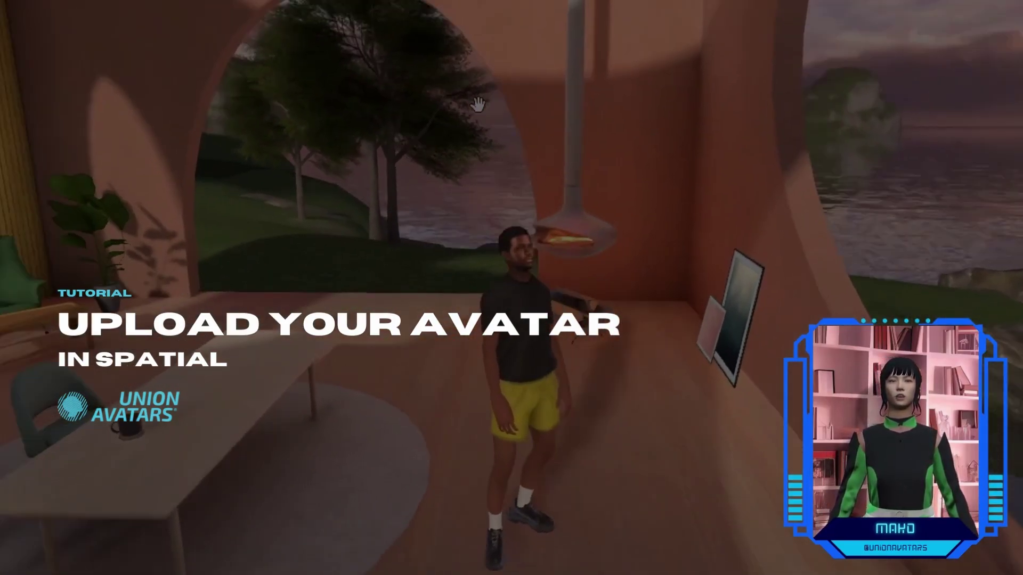
{"action": "mouse_move", "coordinate": [704, 142]}
{"action": "left_mouse_down"}
{"action": "mouse_move", "coordinate": [569, 173]}
{"action": "mouse_move", "coordinate": [605, 197]}
{"action": "mouse_move", "coordinate": [743, 232]}
{"action": "mouse_move", "coordinate": [787, 260]}
{"action": "mouse_move", "coordinate": [995, 290]}
{"action": "mouse_move", "coordinate": [478, 197]}
{"action": "left_mouse_up"}
{"action": "key", "text": "space"}
{"action": "key", "text": "w"}
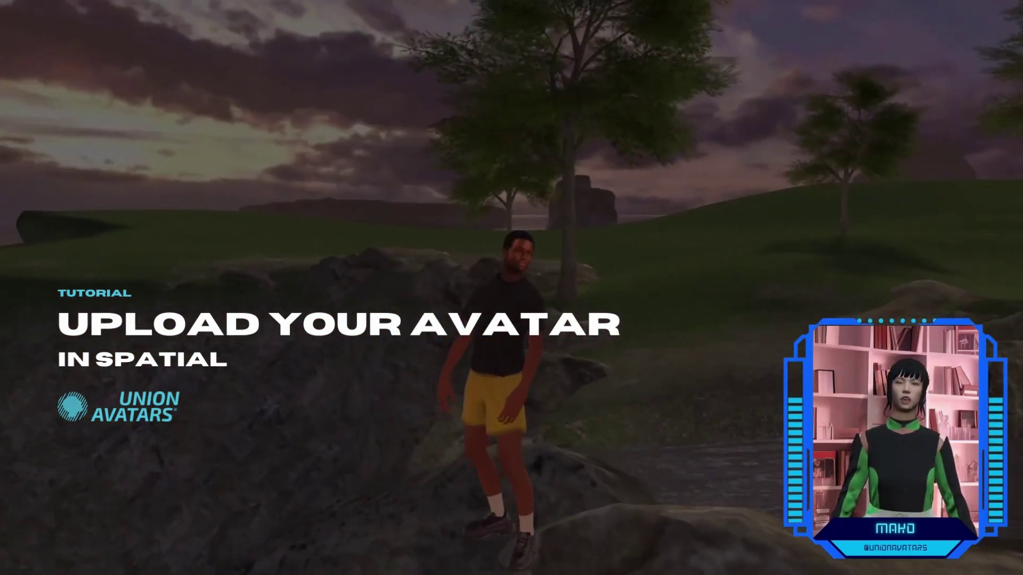
{"action": "left_click_drag", "start_coordinate": [160, 373], "coordinate": [279, 375]}
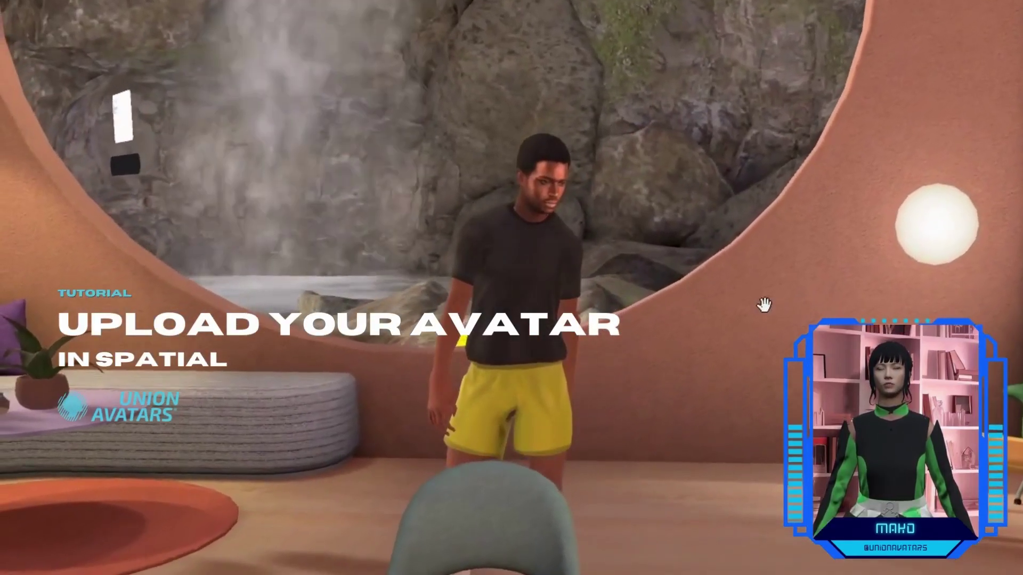
{"action": "left_click_drag", "start_coordinate": [179, 181], "coordinate": [411, 242]}
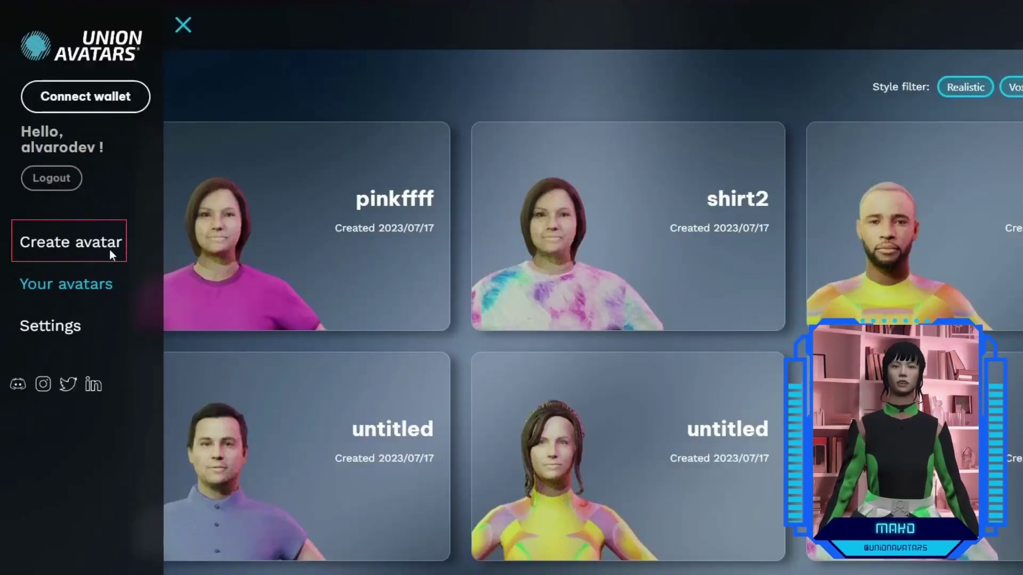
- Start creating a new Union Avatars avatar and scroll through the creation page
{"action": "left_click", "coordinate": [92, 245]}
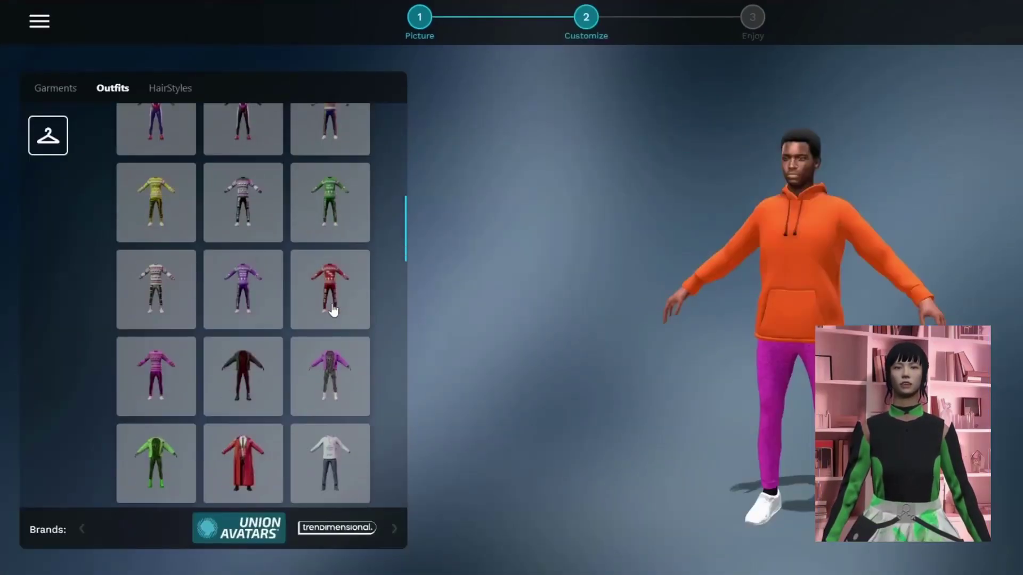
{"action": "scroll", "coordinate": [333, 308], "scroll_direction": "down", "scroll_amount": 5}
{"action": "scroll", "coordinate": [301, 311], "scroll_direction": "down", "scroll_amount": 1}
{"action": "scroll", "coordinate": [301, 311], "scroll_direction": "down", "scroll_amount": 3}
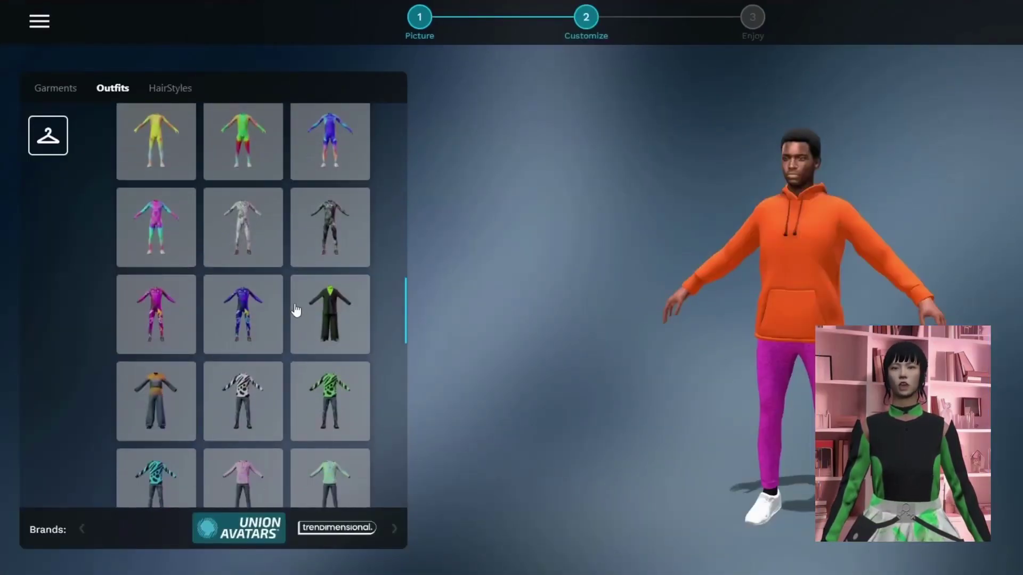
{"action": "scroll", "coordinate": [301, 311], "scroll_direction": "down", "scroll_amount": 3}
{"action": "scroll", "coordinate": [301, 311], "scroll_direction": "down", "scroll_amount": 2}
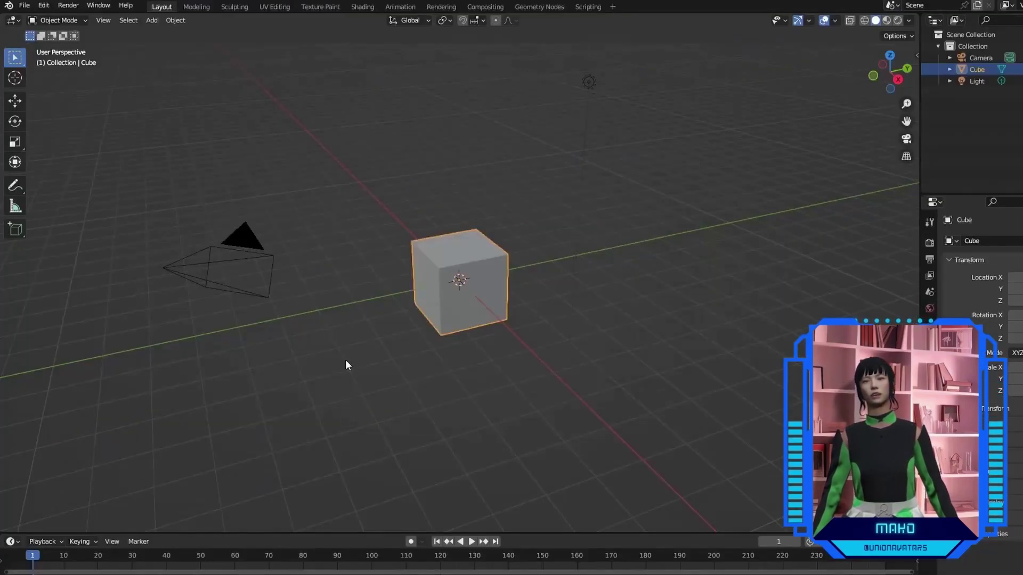
- Delete Blender's default cube, camera and light, and import the avatar's glTF model
{"action": "key", "text": "a"}
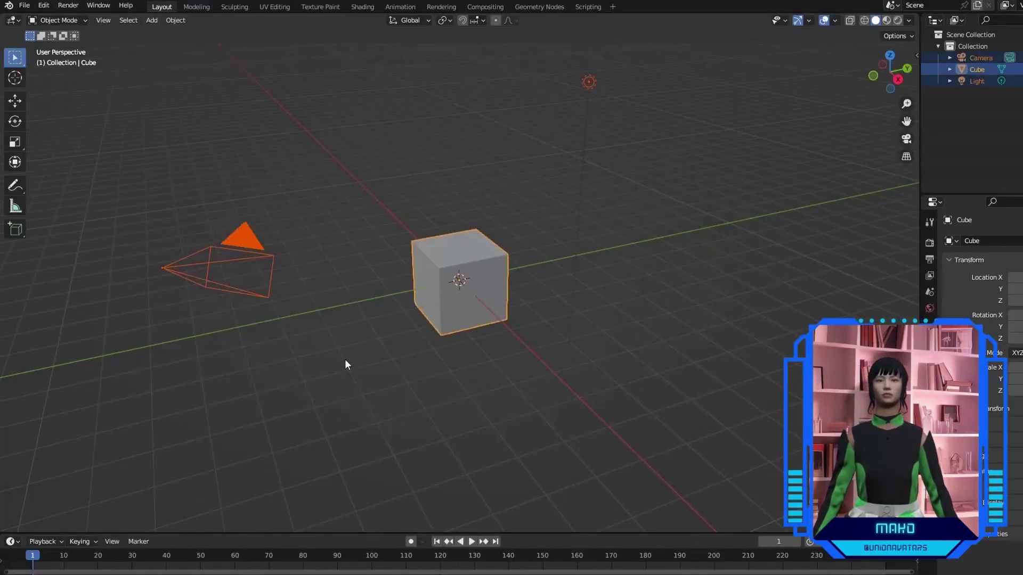
{"action": "key", "text": "Delete"}
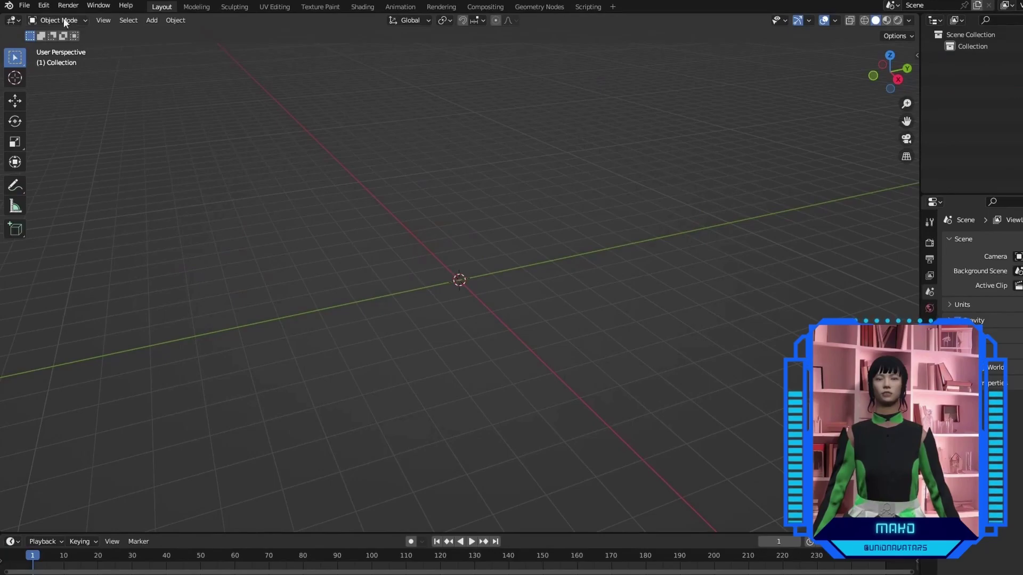
{"action": "left_click", "coordinate": [27, 8]}
{"action": "mouse_move", "coordinate": [44, 162]}
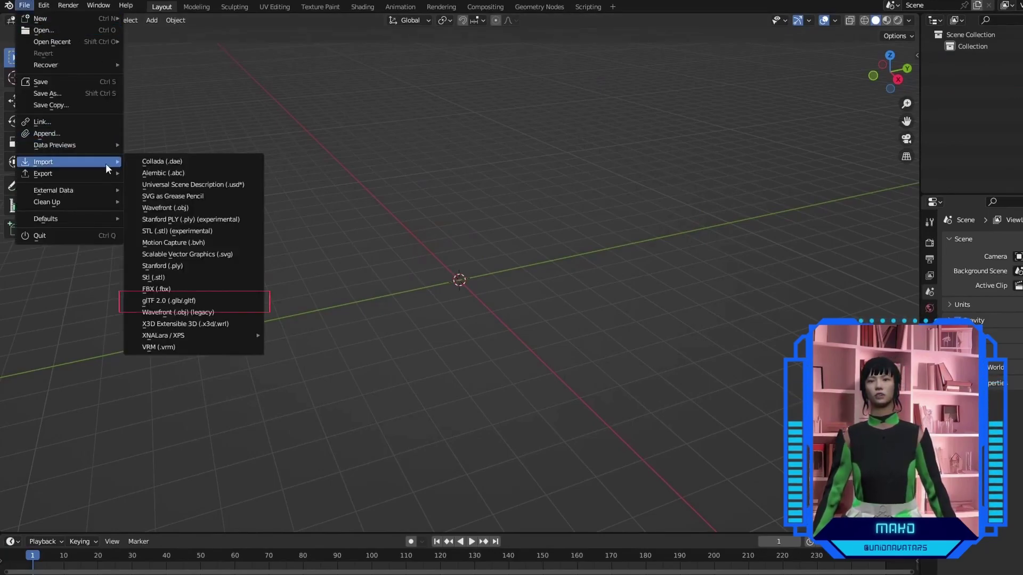
{"action": "left_click", "coordinate": [197, 299]}
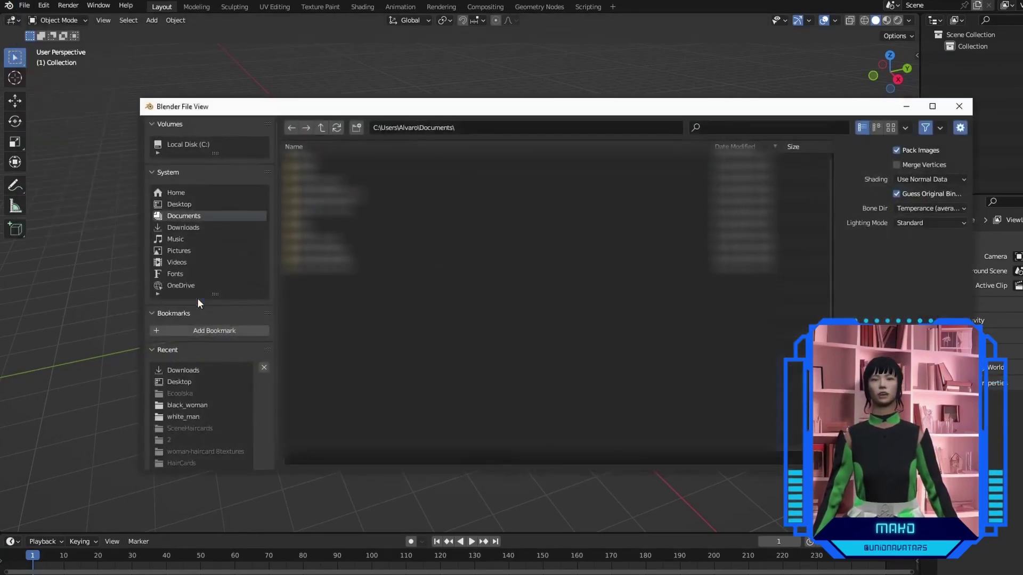
- Show the imported avatar in Material Preview shading and zoom in on it
{"action": "left_click", "coordinate": [887, 21]}
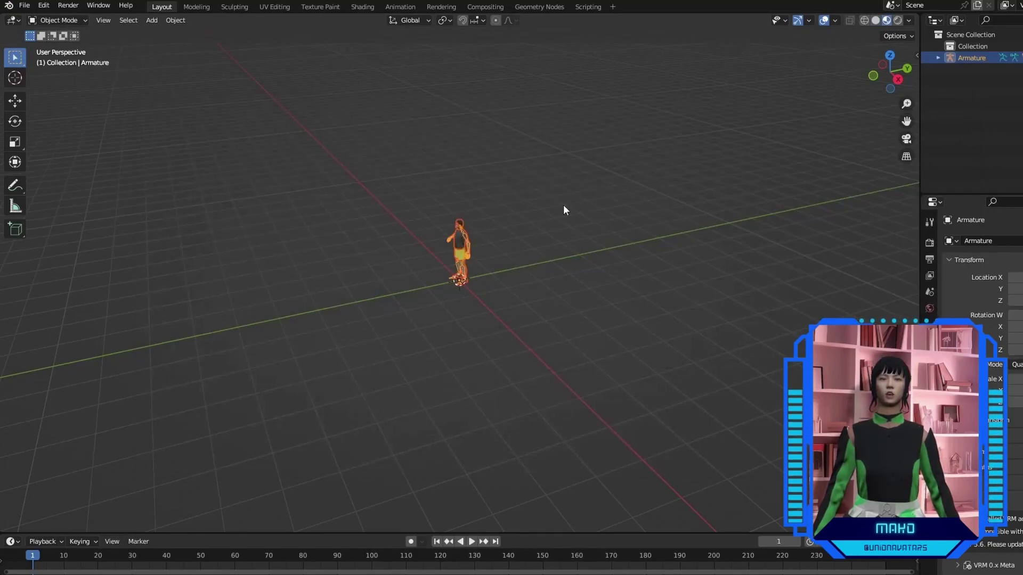
{"action": "middle_click_drag", "start_coordinate": [531, 226], "coordinate": [581, 215]}
{"action": "scroll", "coordinate": [581, 215], "scroll_direction": "up", "scroll_amount": 4}
{"action": "scroll", "coordinate": [586, 221], "scroll_direction": "up", "scroll_amount": 1}
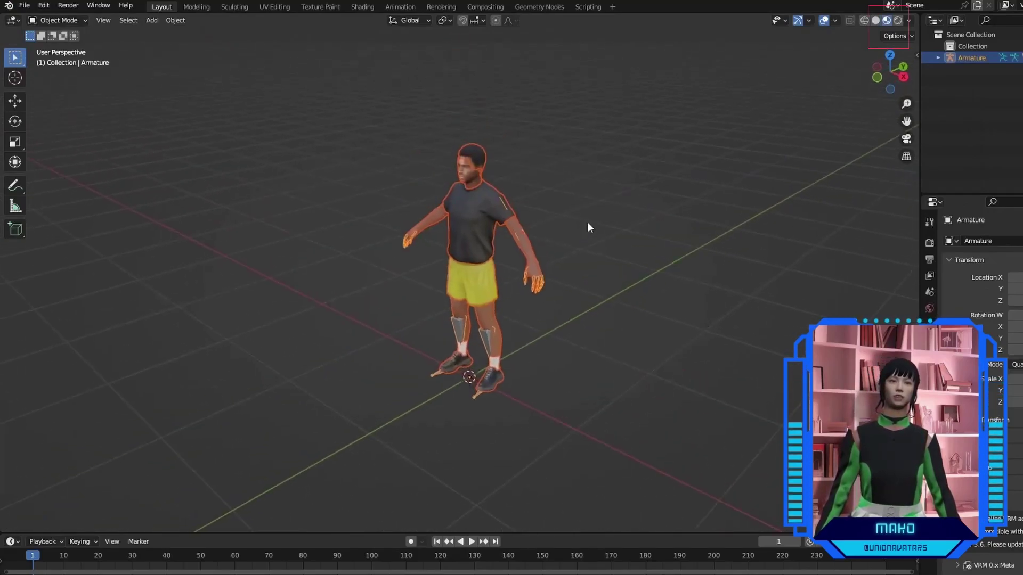
{"action": "scroll", "coordinate": [637, 210], "scroll_direction": "up", "scroll_amount": 2}
{"action": "scroll", "coordinate": [671, 210], "scroll_direction": "up", "scroll_amount": 2}
{"action": "left_click", "coordinate": [664, 206]}
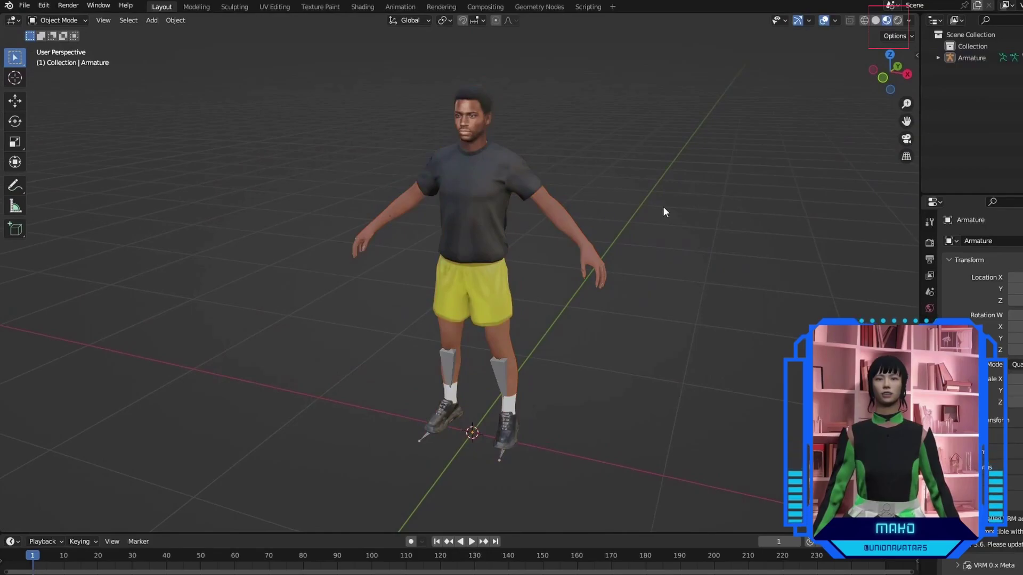
- Save the Blender scene as olav_blender.blend in the Desktop's Spatial_Tutorial folder
{"action": "left_click", "coordinate": [23, 8]}
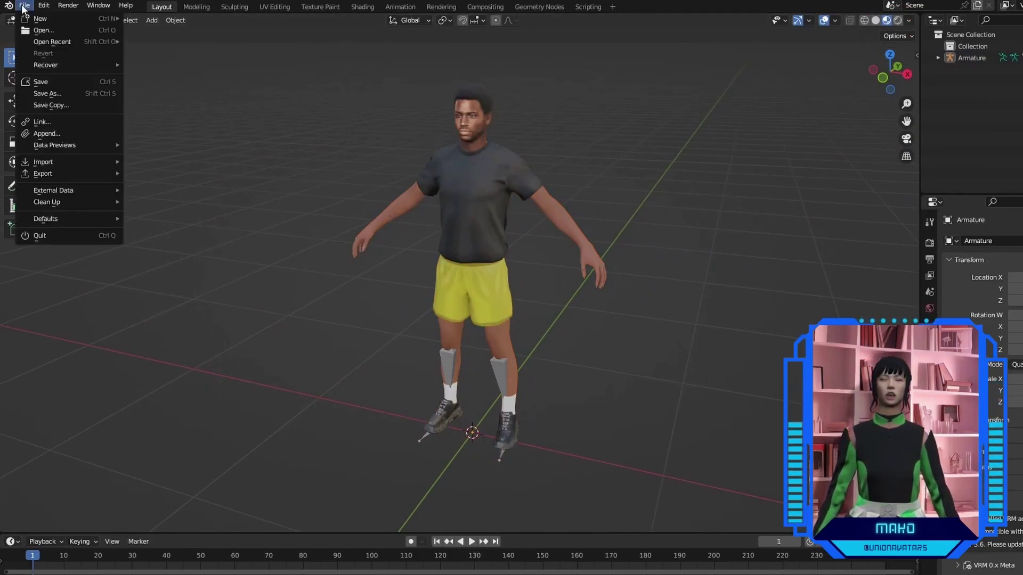
{"action": "left_click", "coordinate": [41, 83]}
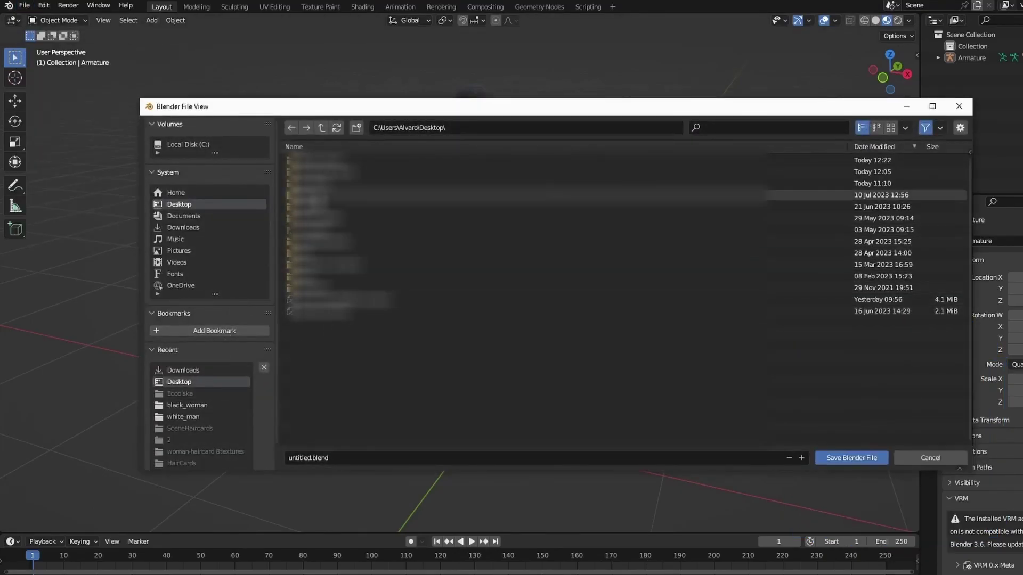
{"action": "double_click", "coordinate": [314, 160]}
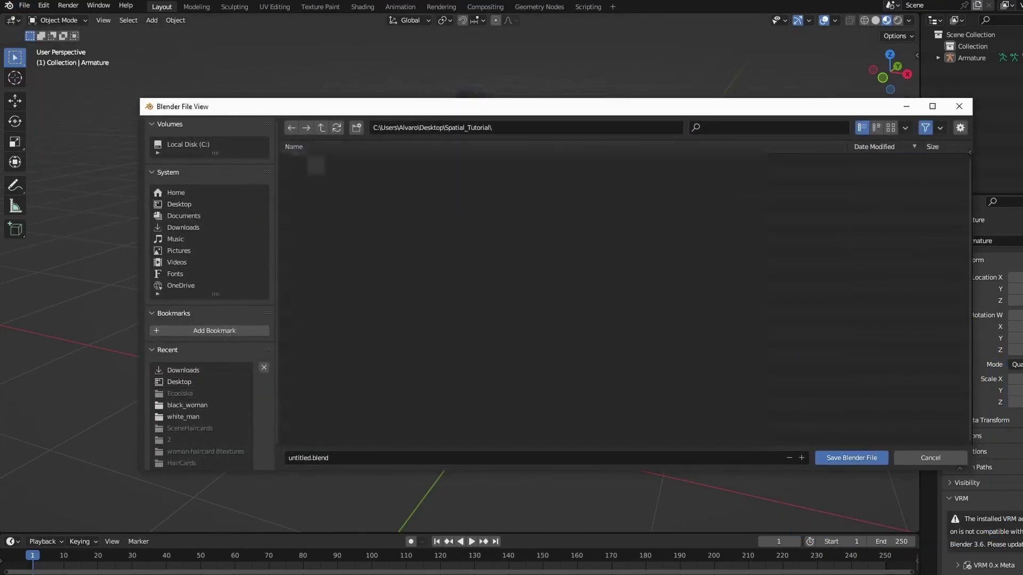
{"action": "left_click", "coordinate": [401, 457]}
{"action": "type", "text": "olav_blender"}
{"action": "left_click", "coordinate": [843, 459]}
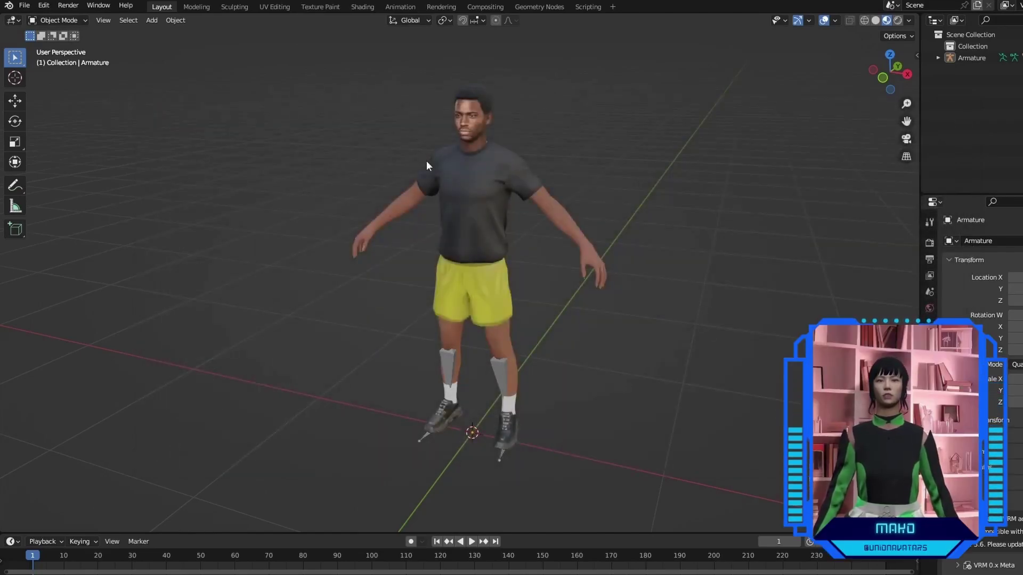
- Unpack the nine embedded texture files into the current directory and resave the file
{"action": "left_click", "coordinate": [25, 9]}
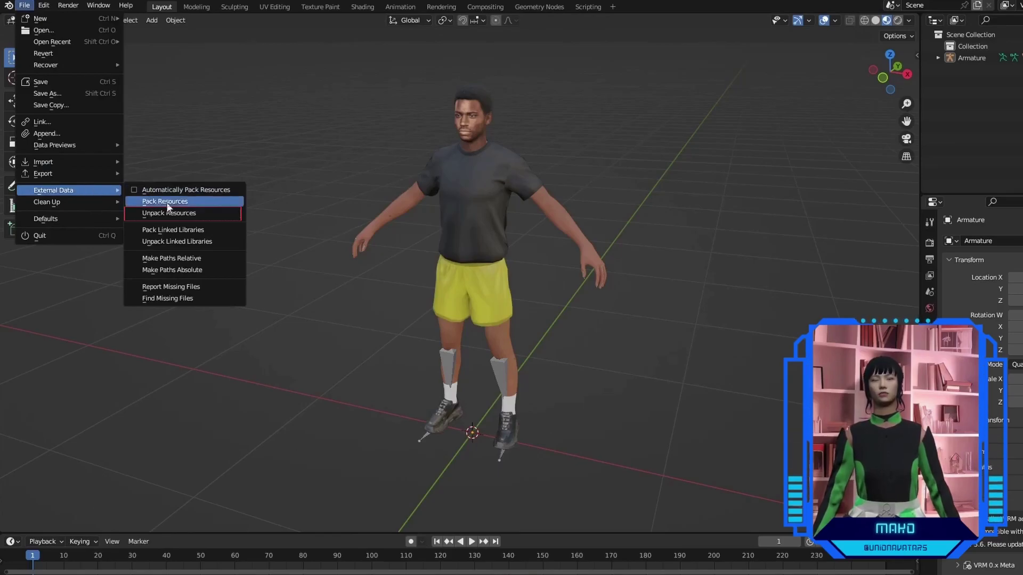
{"action": "mouse_move", "coordinate": [54, 190]}
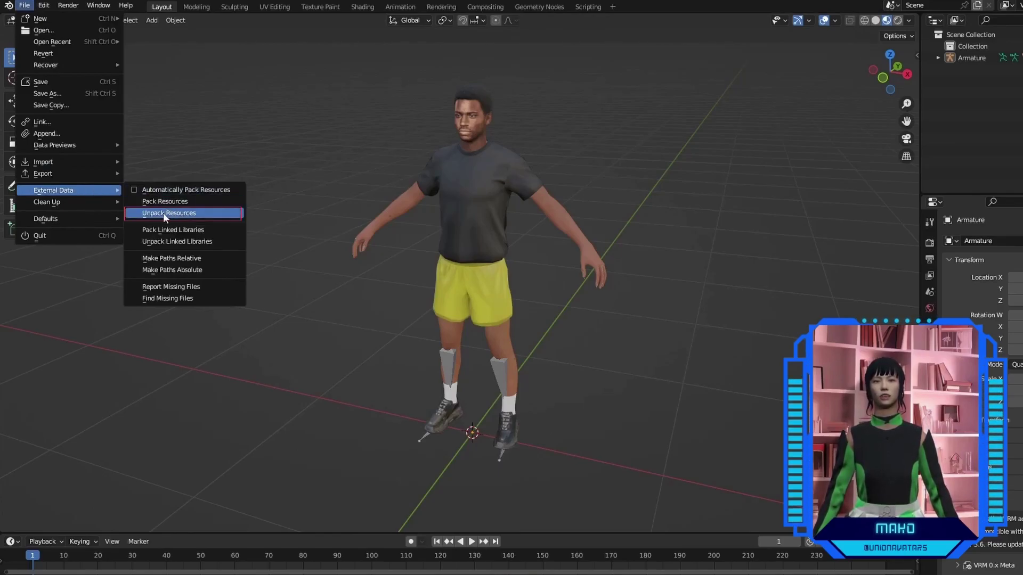
{"action": "left_click", "coordinate": [163, 213]}
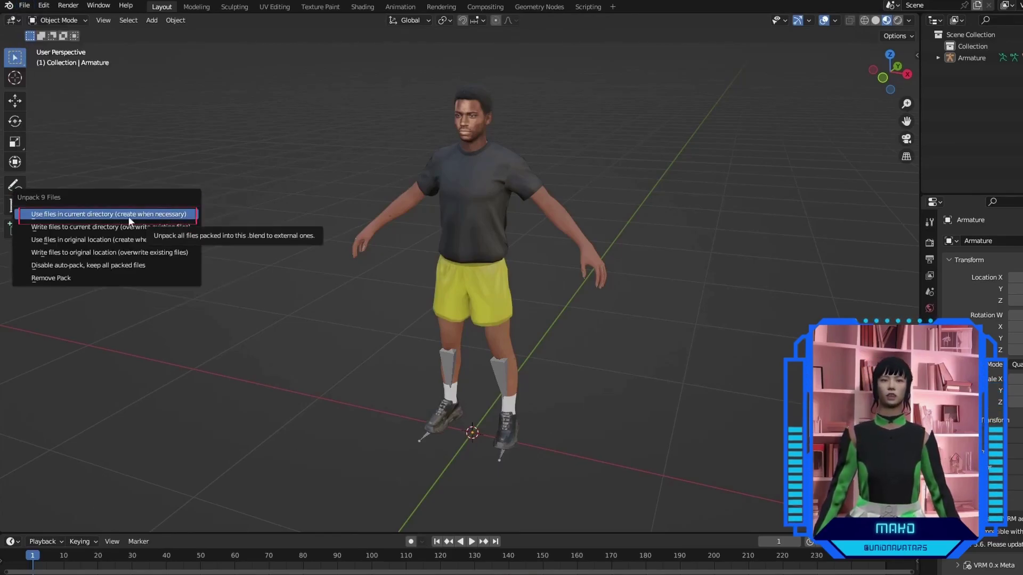
{"action": "left_click", "coordinate": [93, 212]}
{"action": "left_click", "coordinate": [25, 5]}
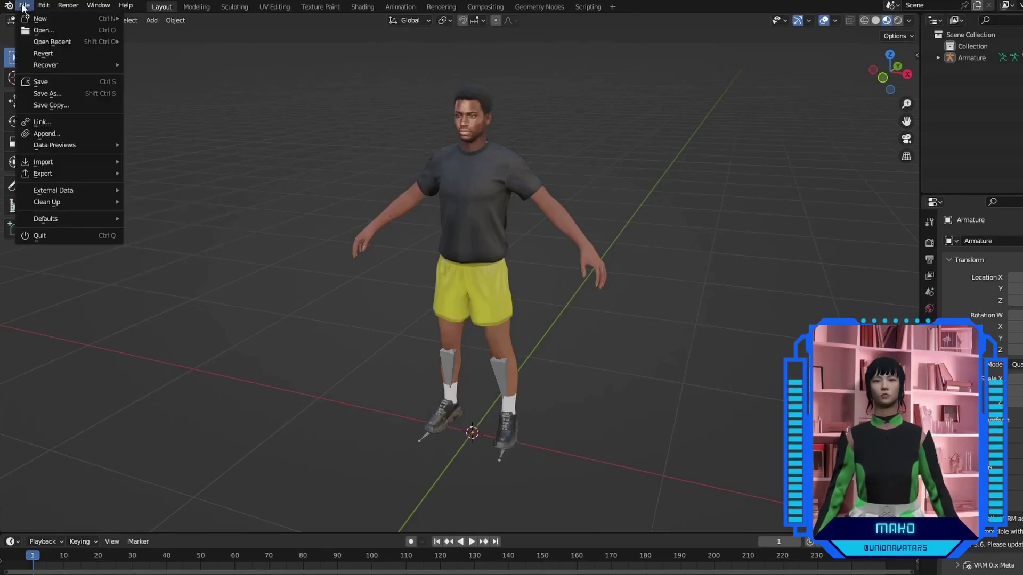
{"action": "left_click", "coordinate": [47, 85]}
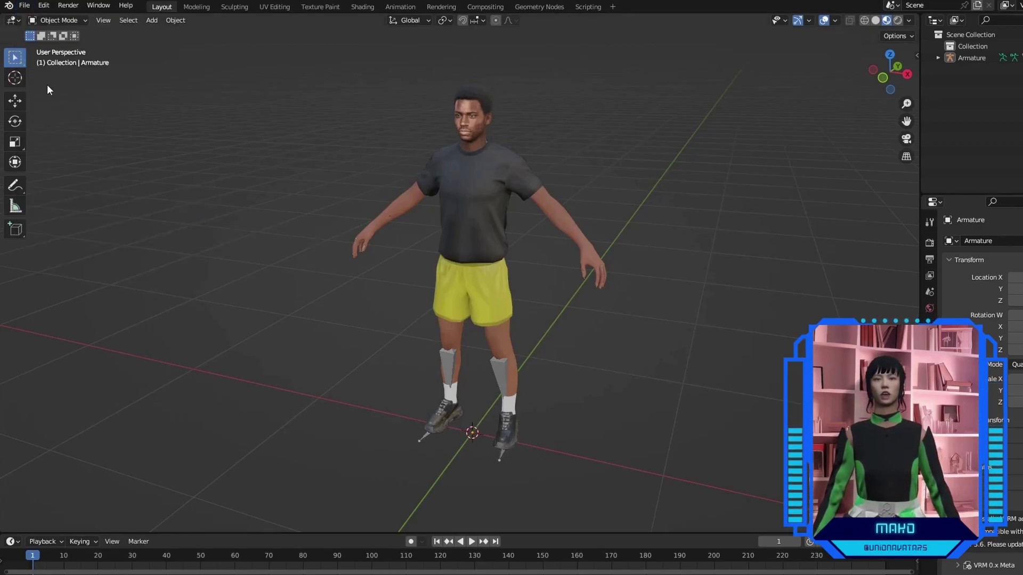
{"action": "left_click", "coordinate": [24, 6]}
- Export the avatar as olav_converted.fbx with copied textures and FBX Units Scale scaling
{"action": "left_click", "coordinate": [25, 7]}
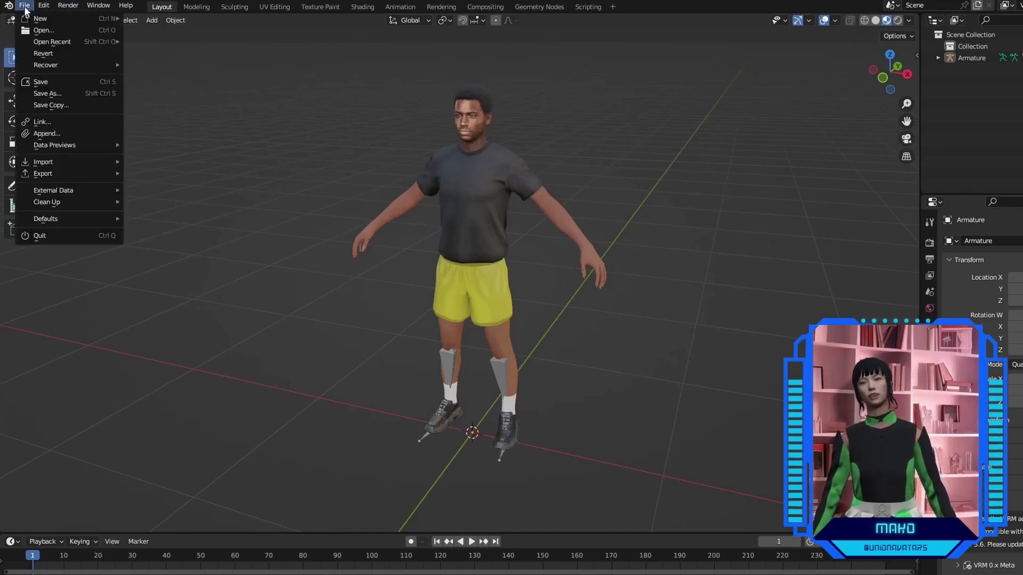
{"action": "mouse_move", "coordinate": [43, 173]}
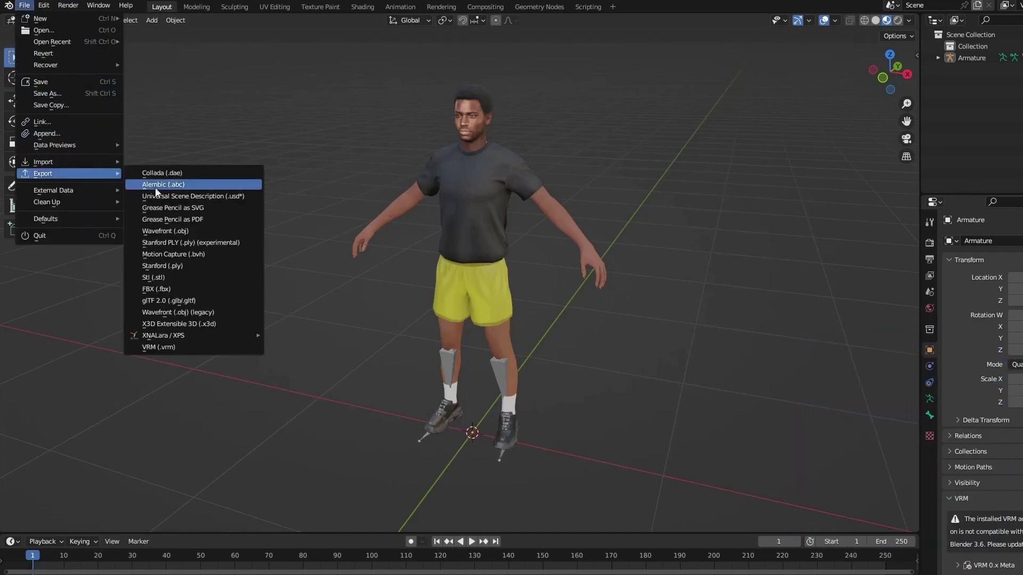
{"action": "left_click", "coordinate": [189, 290]}
{"action": "type", "text": "olav_converted"}
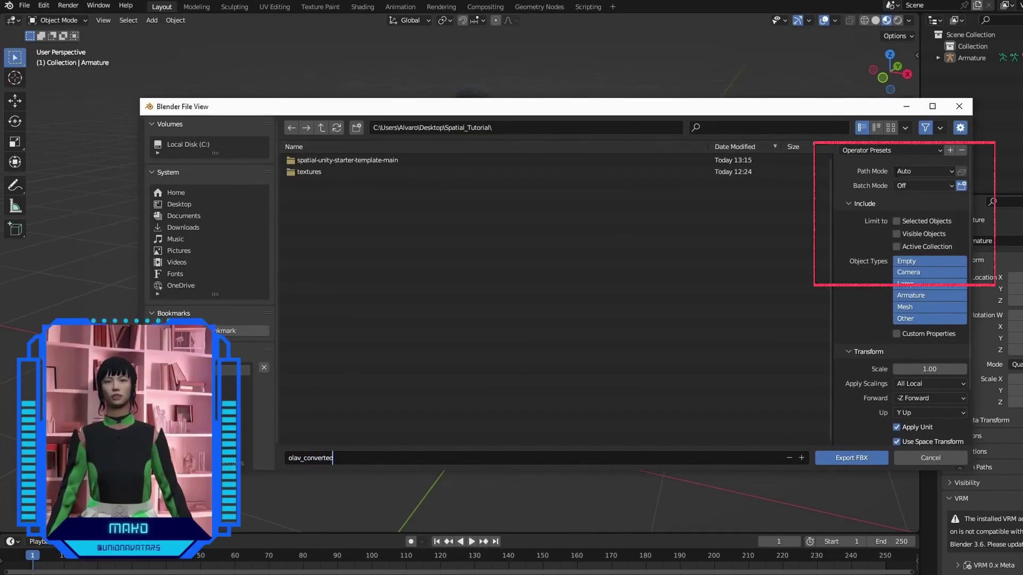
{"action": "key", "text": "Return"}
{"action": "left_click", "coordinate": [905, 171]}
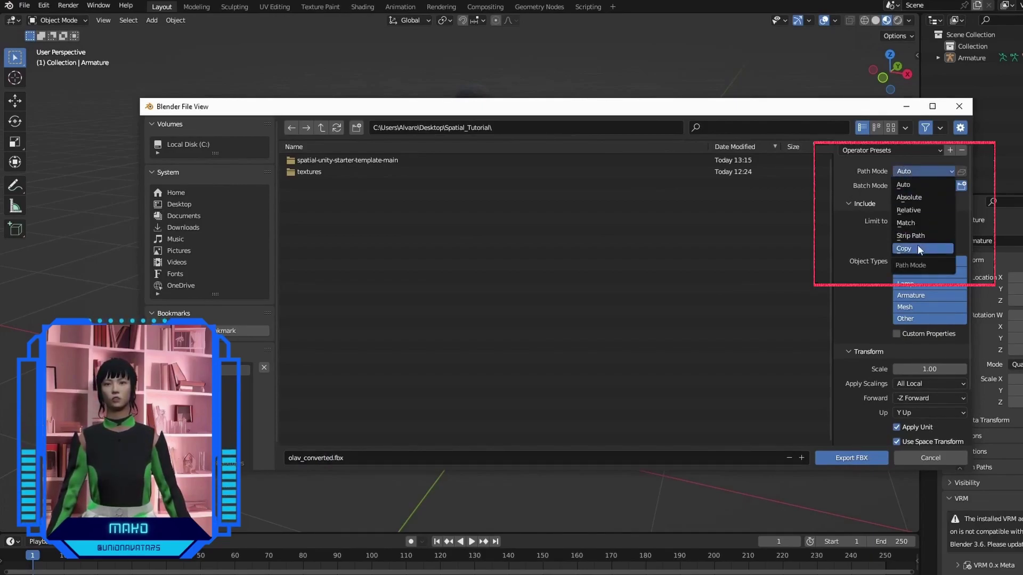
{"action": "left_click", "coordinate": [906, 248]}
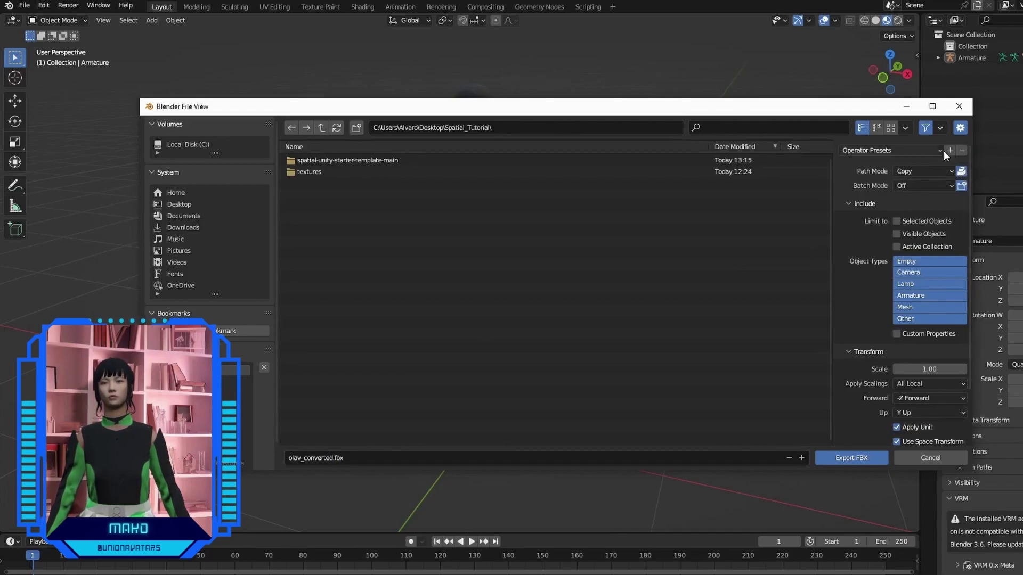
{"action": "scroll", "coordinate": [886, 289], "scroll_direction": "down", "scroll_amount": 3}
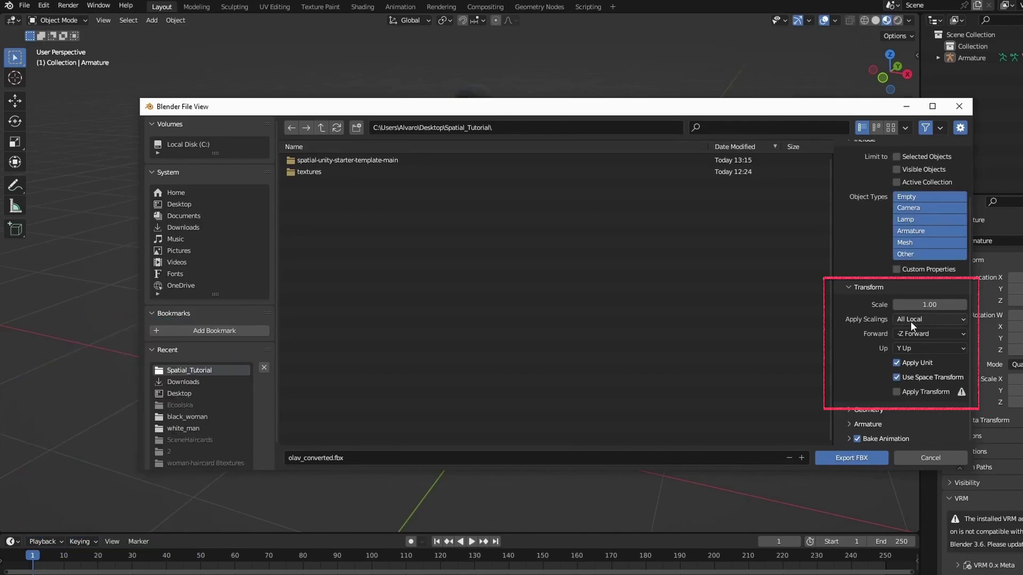
{"action": "left_click", "coordinate": [911, 321]}
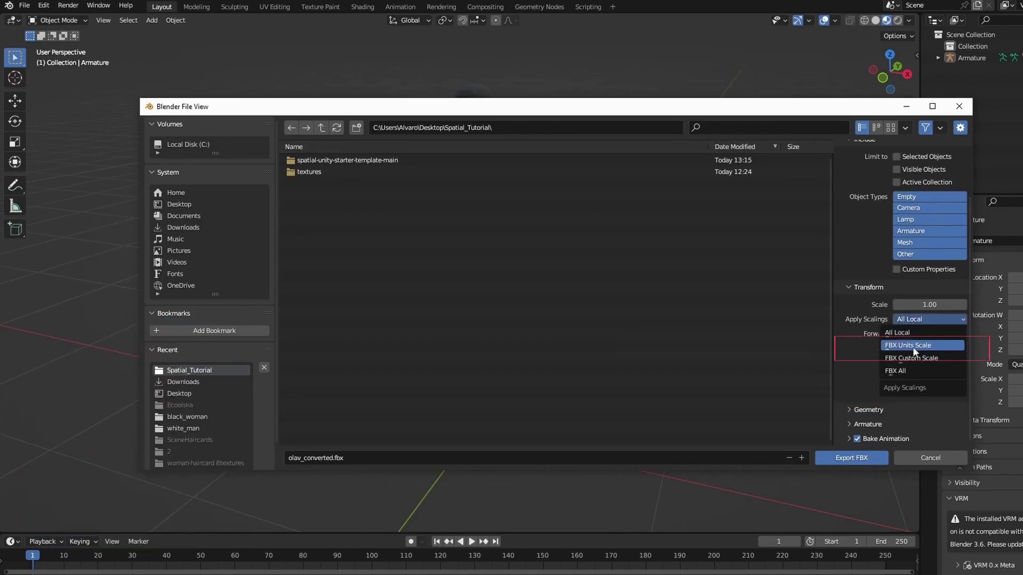
{"action": "left_click", "coordinate": [916, 346]}
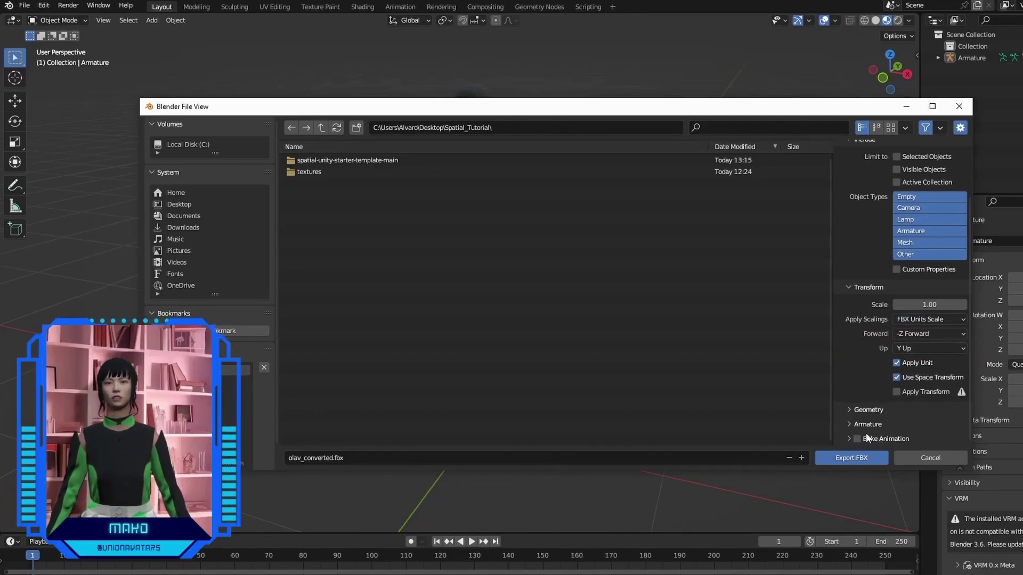
- Expand and review the Armature options in the FBX export settings
{"action": "left_click", "coordinate": [865, 423]}
{"action": "scroll", "coordinate": [865, 422], "scroll_direction": "down", "scroll_amount": 3}
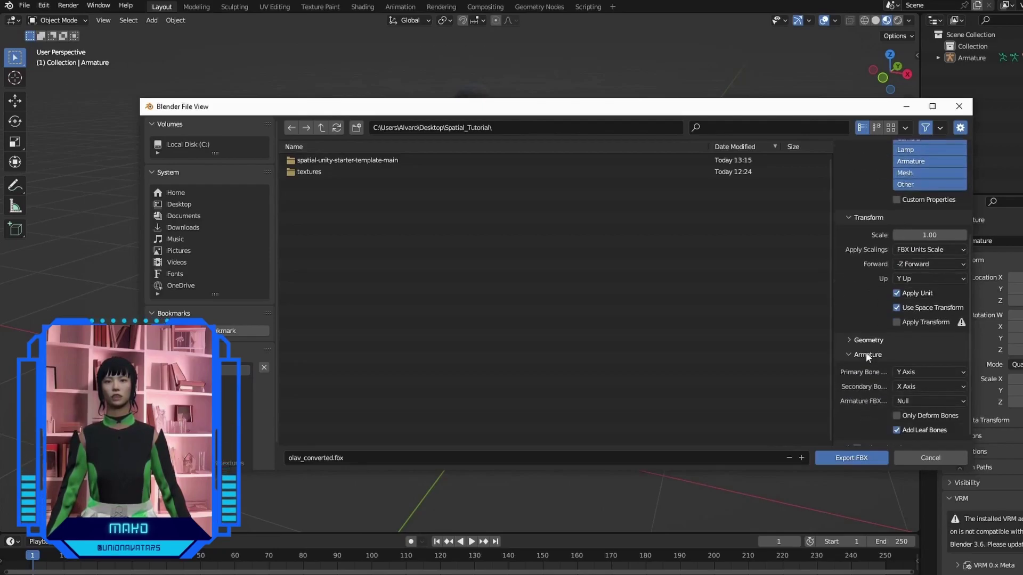
{"action": "scroll", "coordinate": [867, 355], "scroll_direction": "down", "scroll_amount": 1}
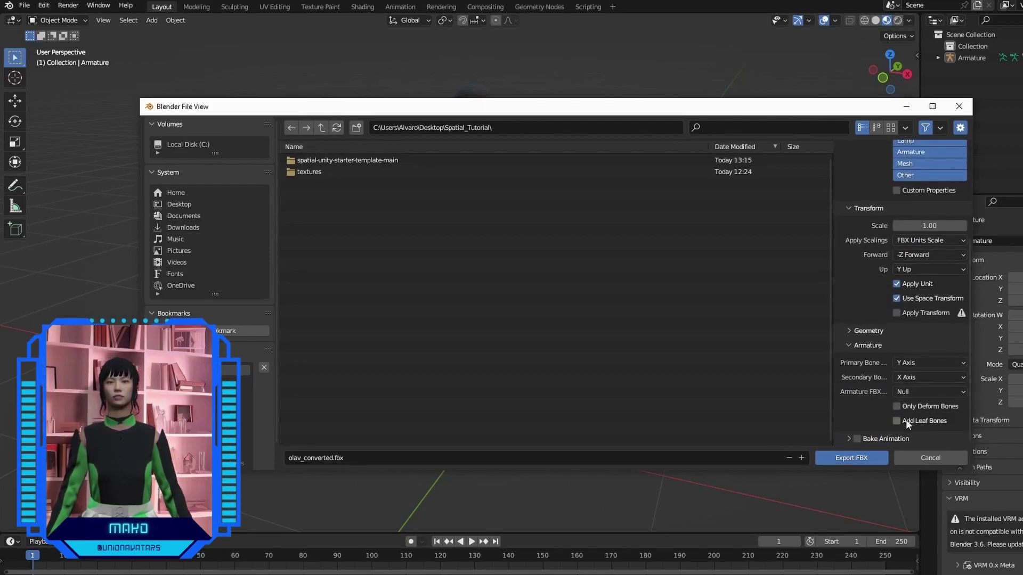
{"action": "left_click", "coordinate": [867, 345]}
{"action": "left_click", "coordinate": [865, 424]}
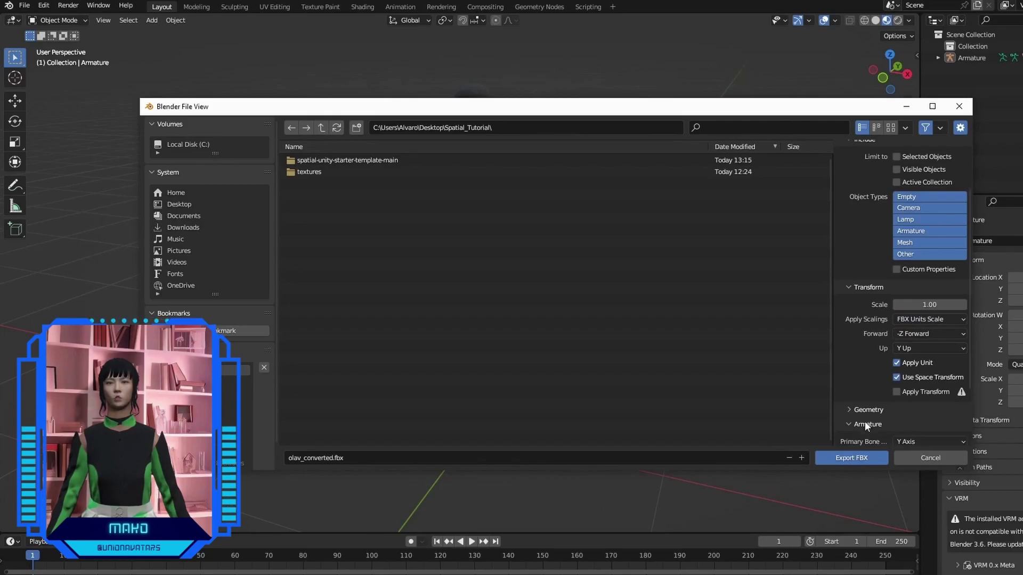
{"action": "scroll", "coordinate": [865, 421], "scroll_direction": "down", "scroll_amount": 3}
{"action": "scroll", "coordinate": [876, 357], "scroll_direction": "down", "scroll_amount": 1}
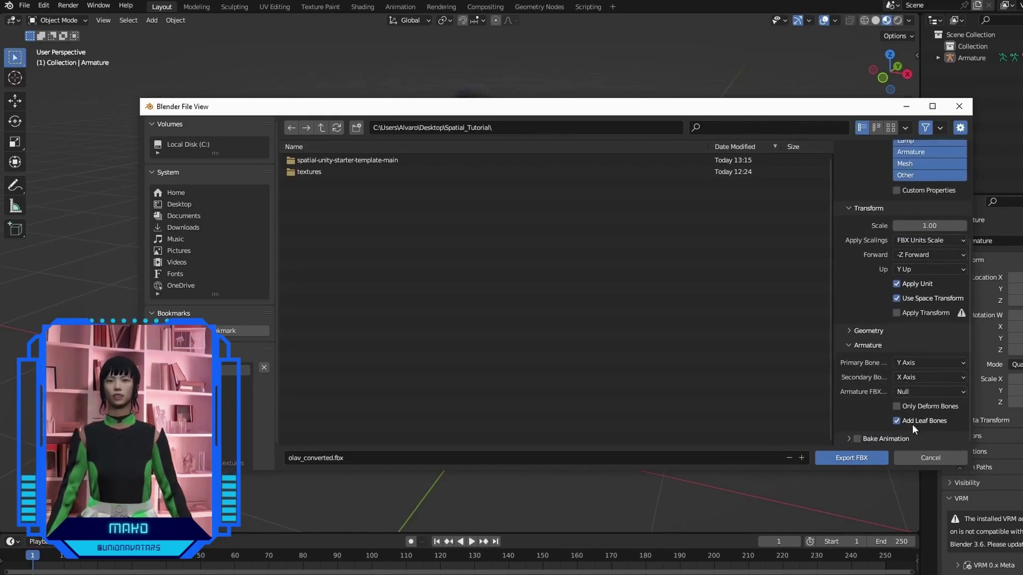
{"action": "left_click", "coordinate": [867, 345]}
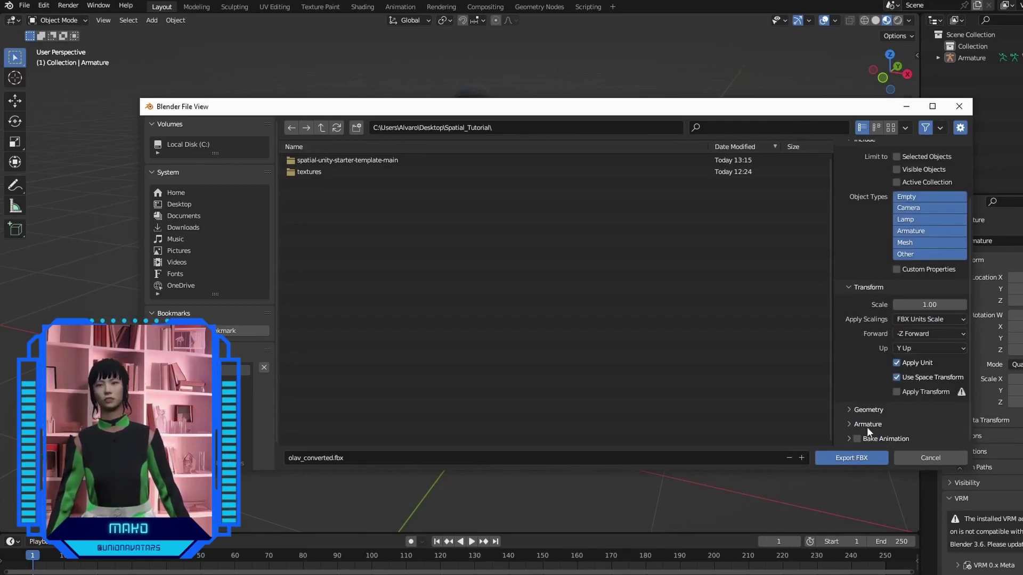
{"action": "left_click", "coordinate": [865, 423]}
- Open the Creator Toolkit Getting Started page and scroll to Install Unity (version 2021.3.21)
{"action": "scroll", "coordinate": [865, 417], "scroll_direction": "down", "scroll_amount": 3}
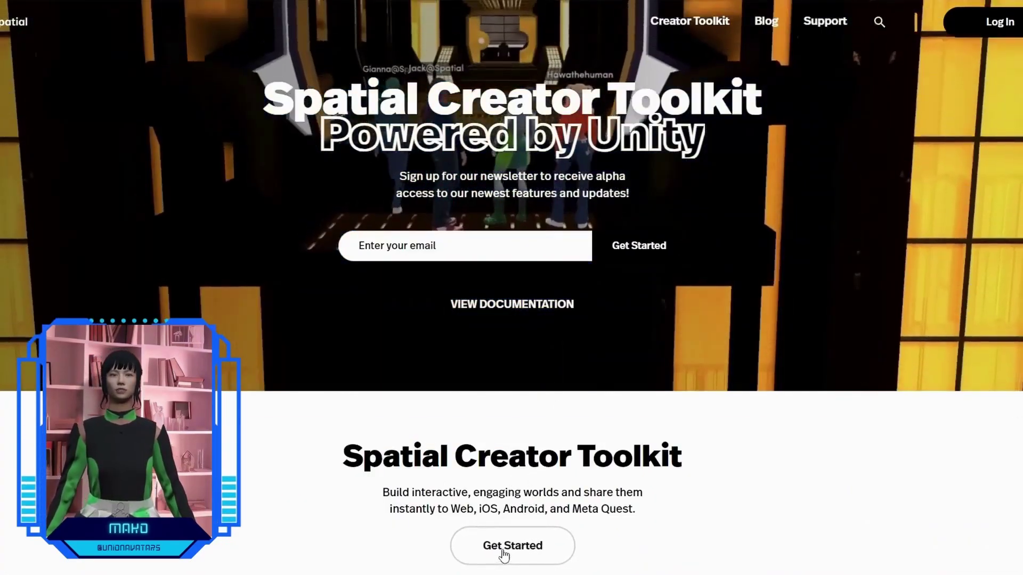
{"action": "left_click", "coordinate": [502, 547]}
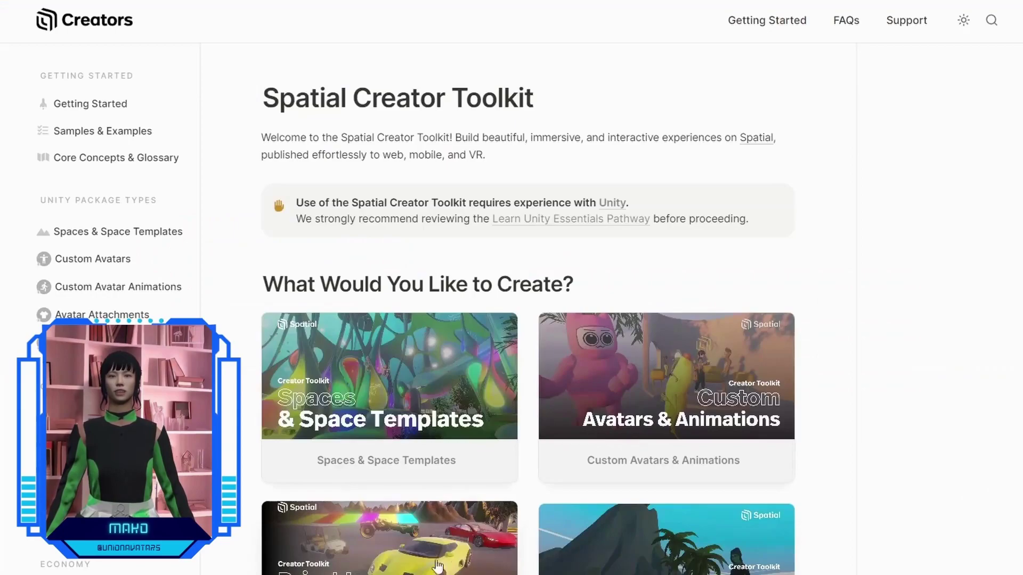
{"action": "left_click", "coordinate": [89, 105]}
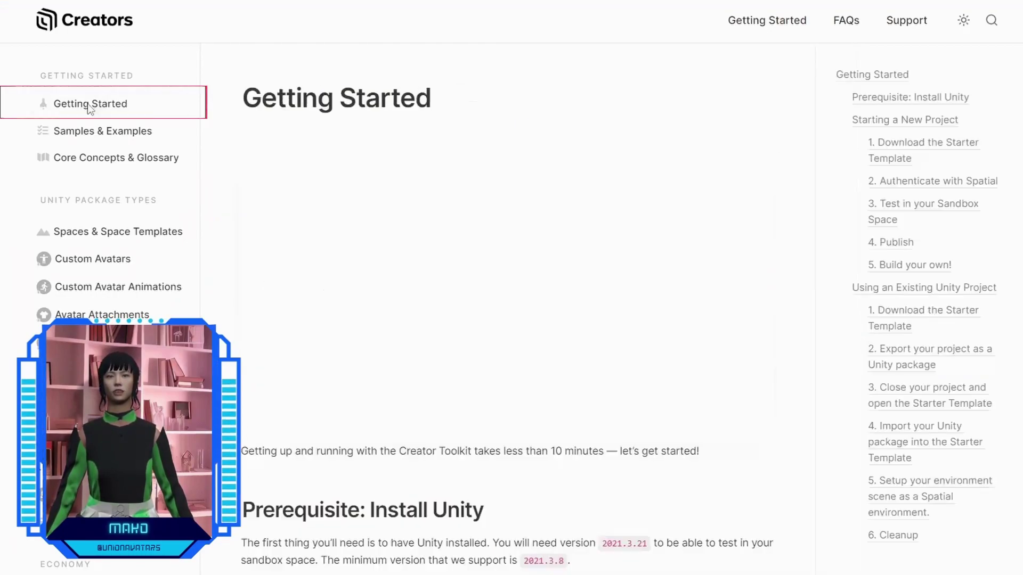
{"action": "scroll", "coordinate": [515, 423], "scroll_direction": "down", "scroll_amount": 3}
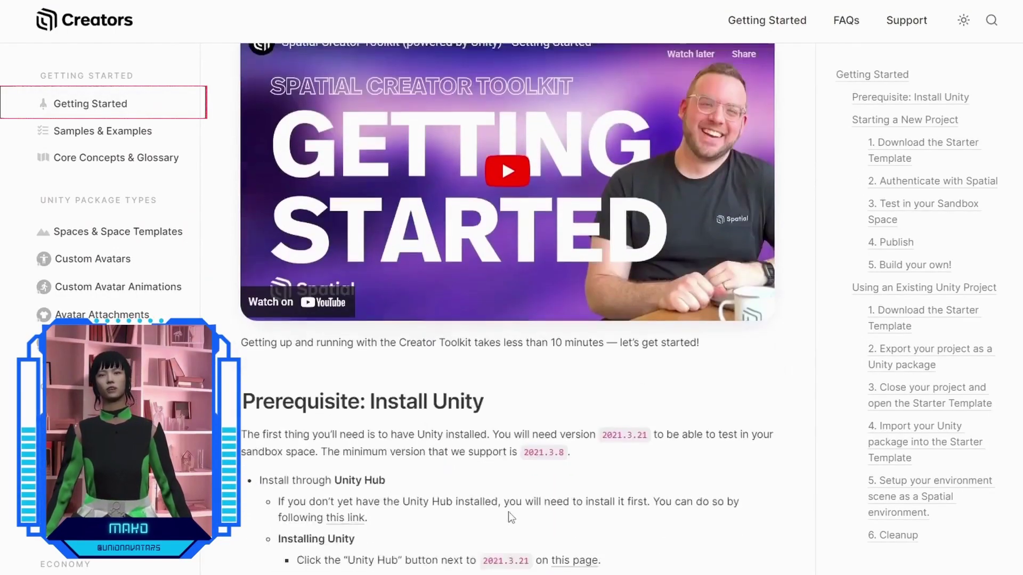
{"action": "scroll", "coordinate": [515, 423], "scroll_direction": "down", "scroll_amount": 2}
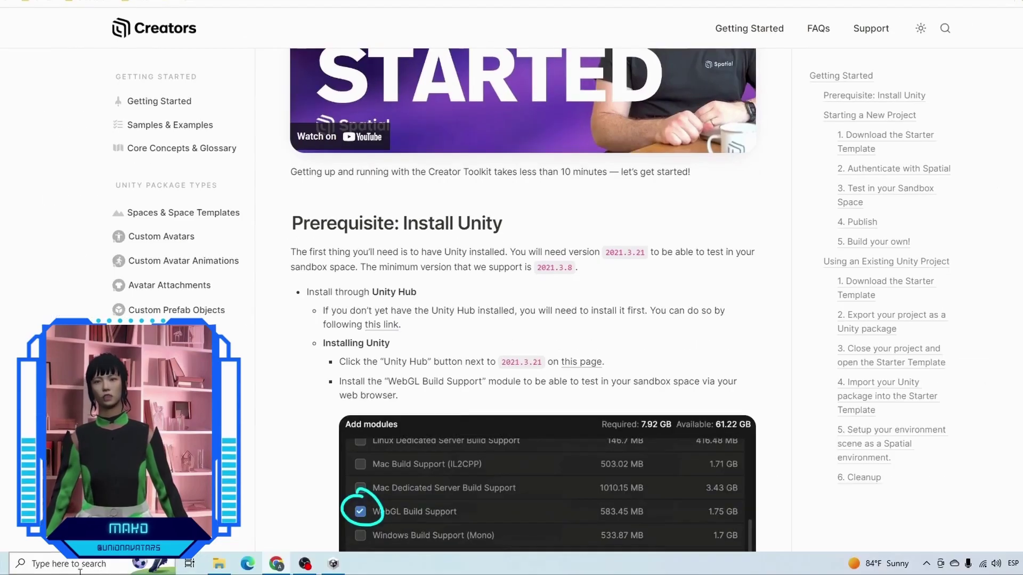
- Launch Unity Hub from Windows search and place it beside the Spatial guide
{"action": "left_click", "coordinate": [97, 563]}
{"action": "type", "text": "unity hub"}
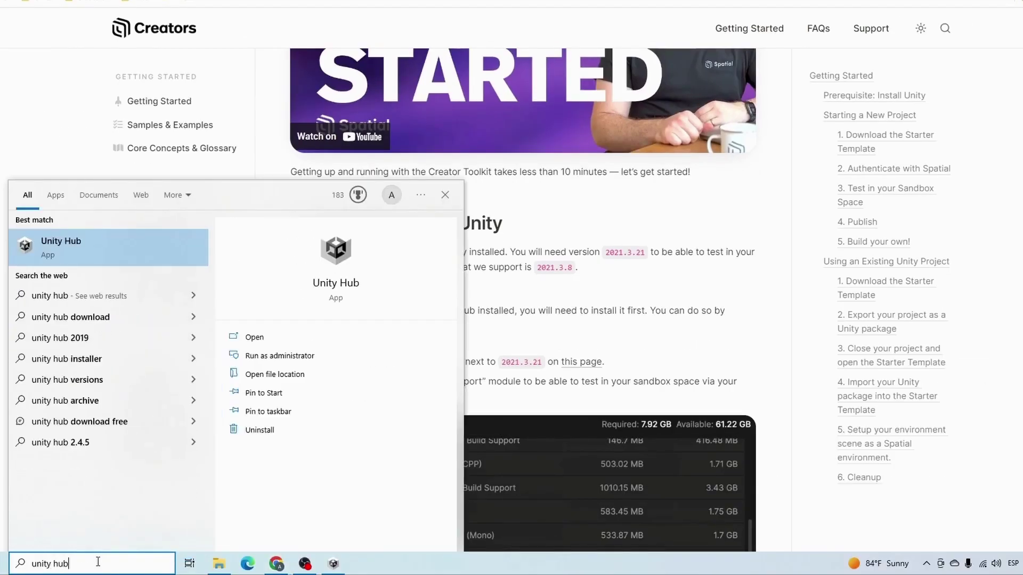
{"action": "key", "text": "Return"}
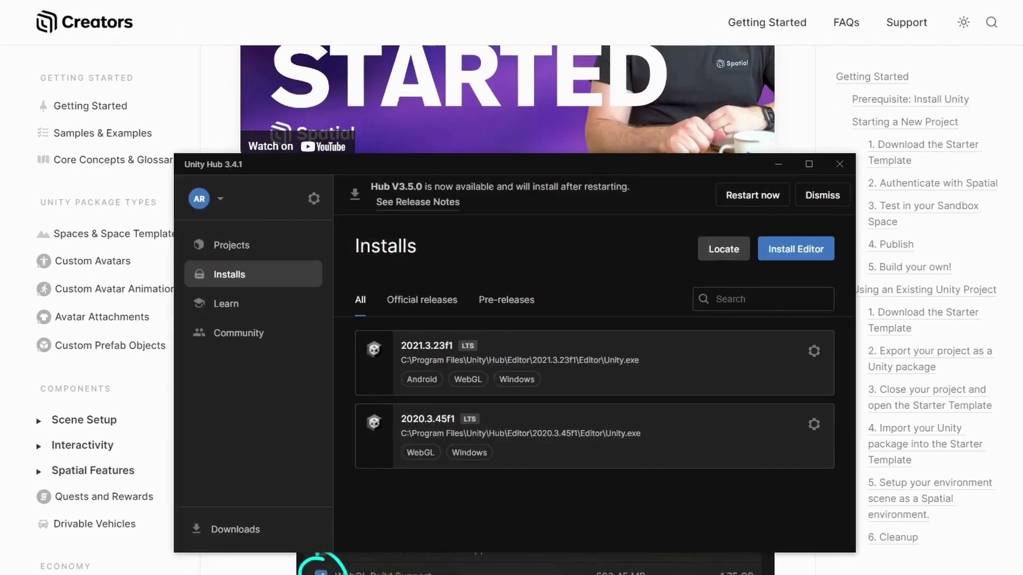
{"action": "left_click_drag", "start_coordinate": [497, 167], "coordinate": [729, 183]}
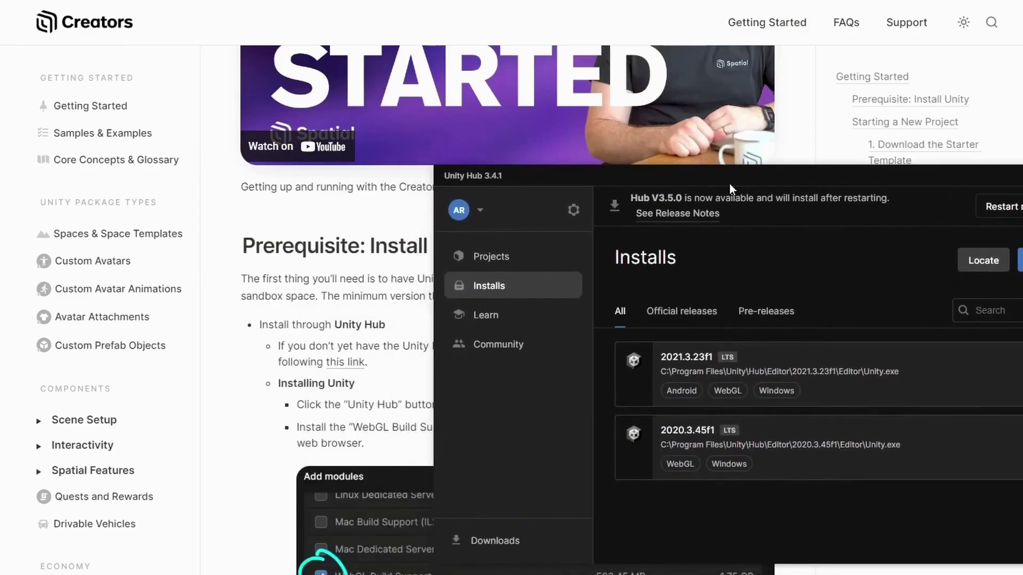
{"action": "scroll", "coordinate": [377, 357], "scroll_direction": "down", "scroll_amount": 1}
{"action": "scroll", "coordinate": [377, 357], "scroll_direction": "down", "scroll_amount": 3}
{"action": "left_click_drag", "start_coordinate": [649, 175], "coordinate": [562, 273]}
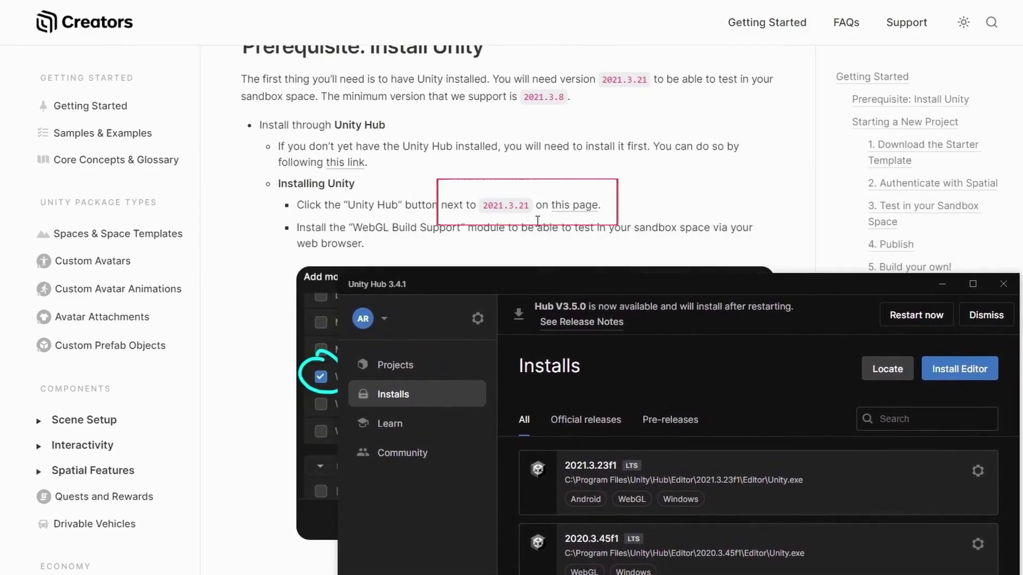
- Start installing Unity 2021.3.21f1 in Unity Hub from the version archive
{"action": "left_click", "coordinate": [565, 212]}
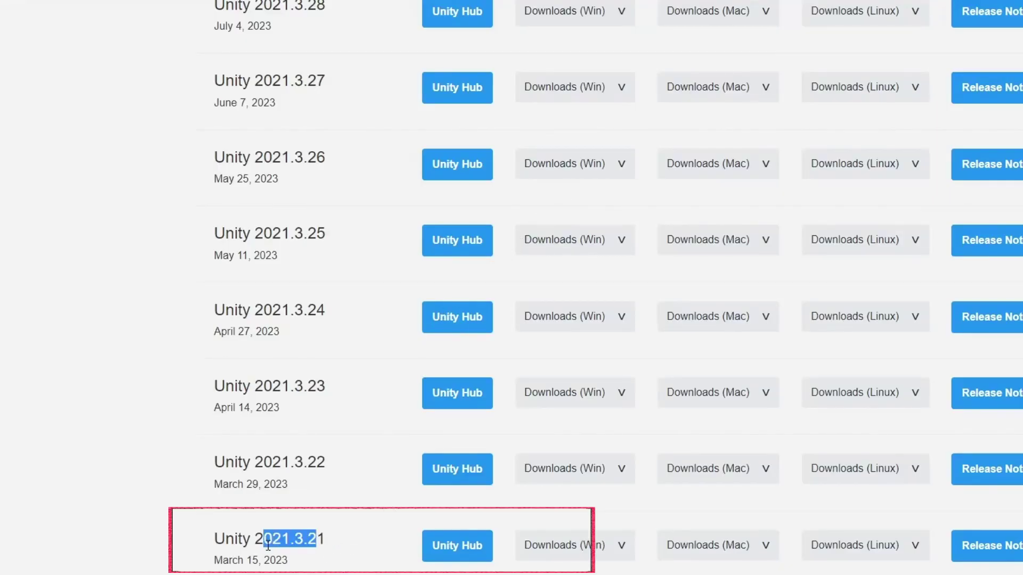
{"action": "left_click", "coordinate": [325, 530]}
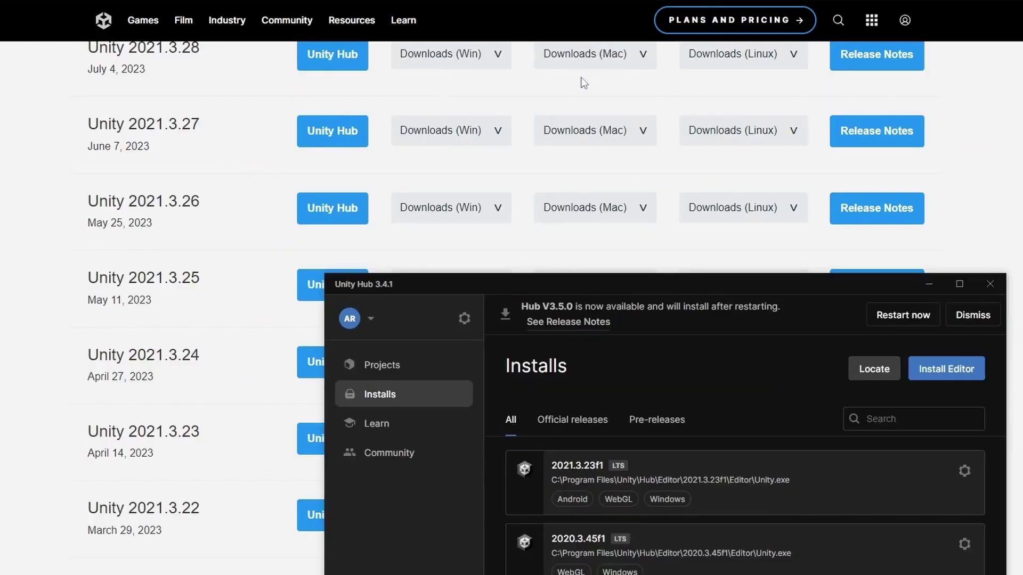
{"action": "left_click_drag", "start_coordinate": [604, 283], "coordinate": [519, 101]}
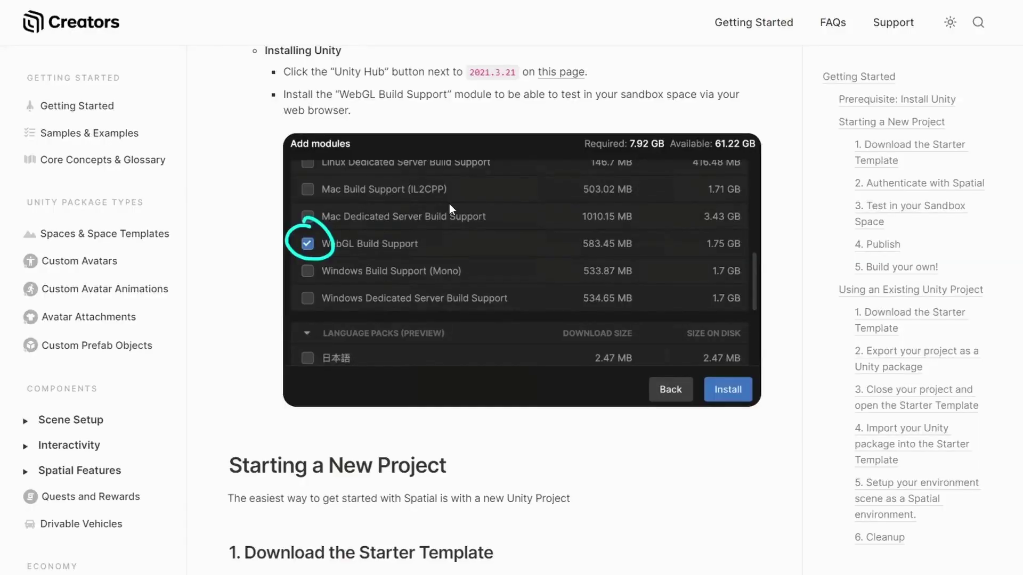
- Download the Spatial starter template zip and move it into Spatial_Tutorial
{"action": "scroll", "coordinate": [452, 224], "scroll_direction": "down", "scroll_amount": 3}
{"action": "scroll", "coordinate": [452, 225], "scroll_direction": "down", "scroll_amount": 4}
{"action": "scroll", "coordinate": [452, 225], "scroll_direction": "down", "scroll_amount": 1}
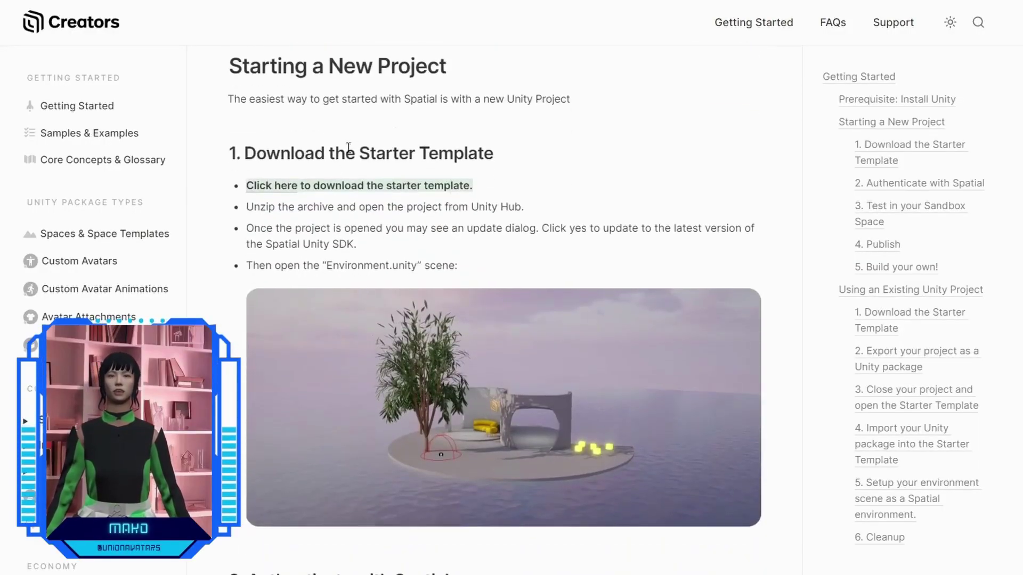
{"action": "left_click", "coordinate": [277, 187]}
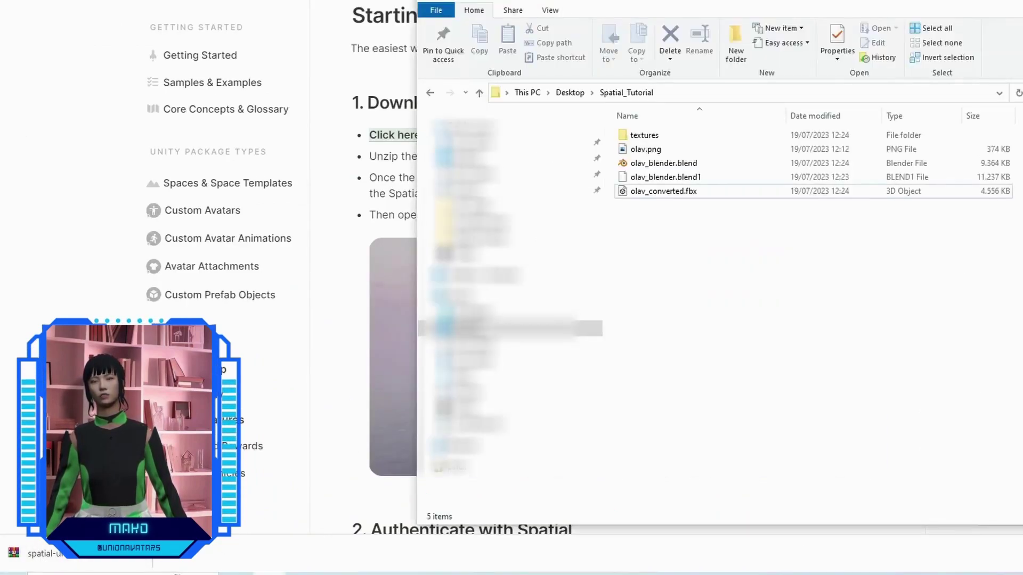
{"action": "left_click_drag", "start_coordinate": [37, 553], "coordinate": [733, 279]}
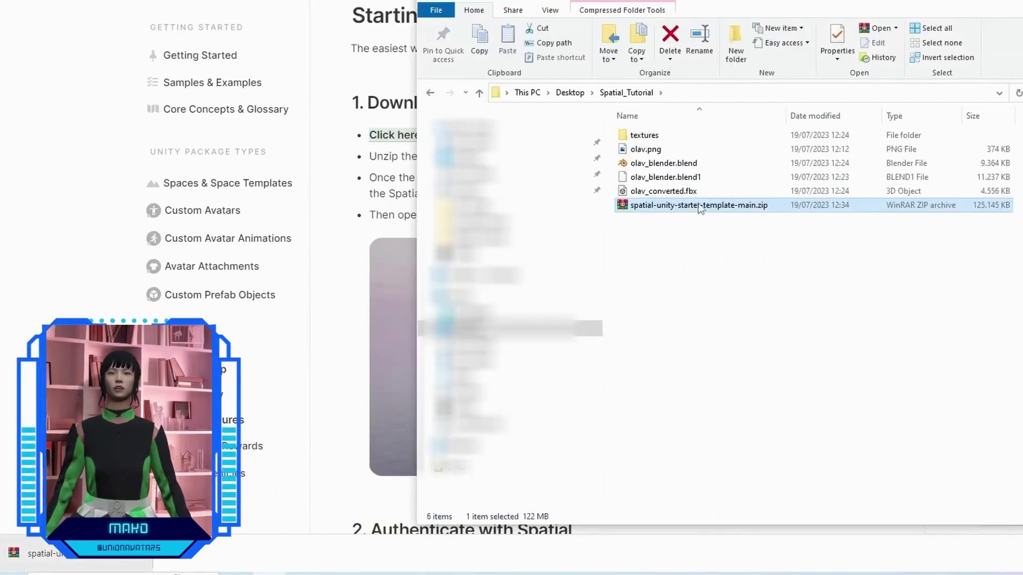
- Extract the zip in place, open spatial-unity-starter-template-main, and return to Unity Hub
{"action": "right_click", "coordinate": [699, 208]}
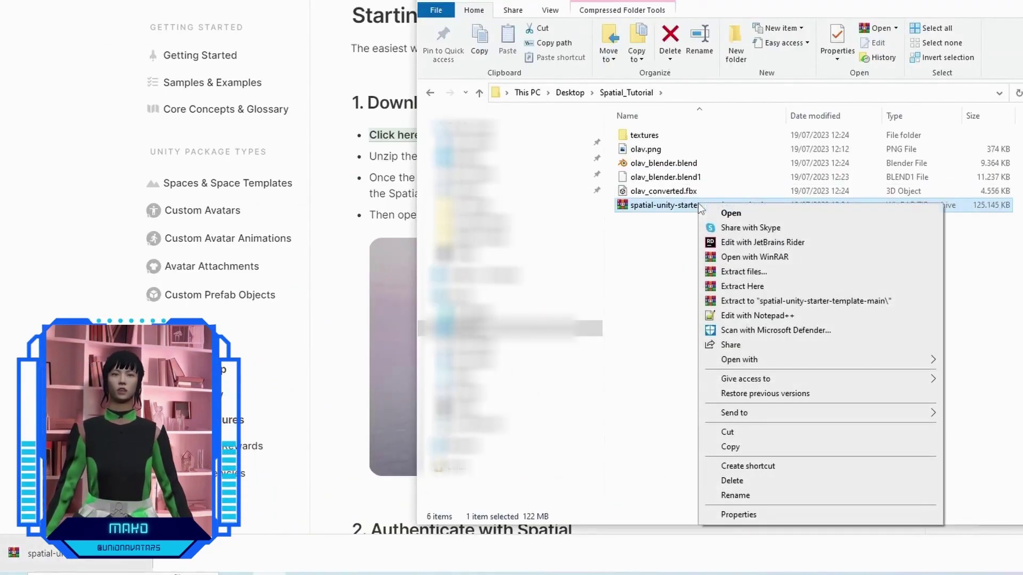
{"action": "left_click", "coordinate": [791, 287]}
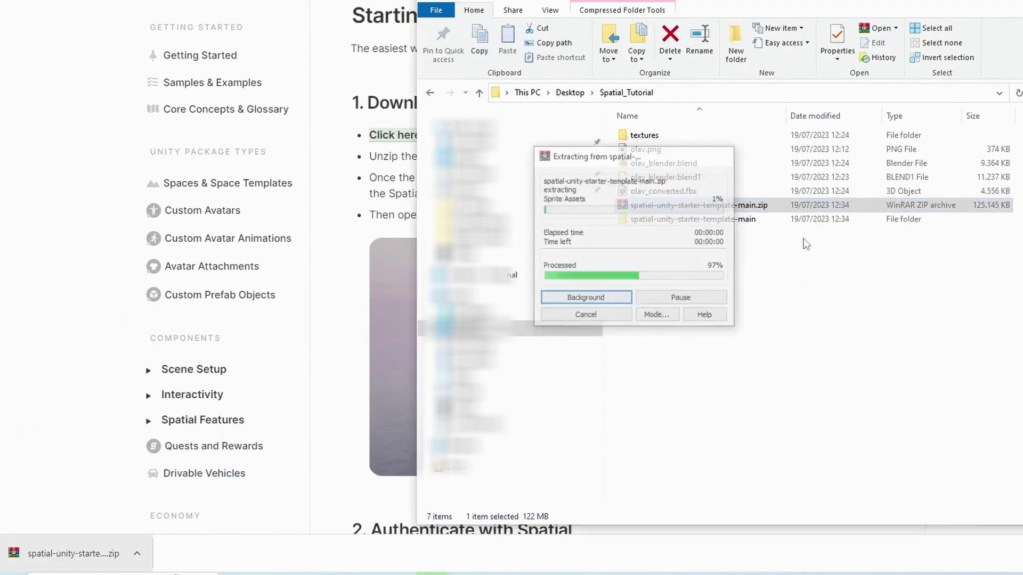
{"action": "double_click", "coordinate": [762, 219]}
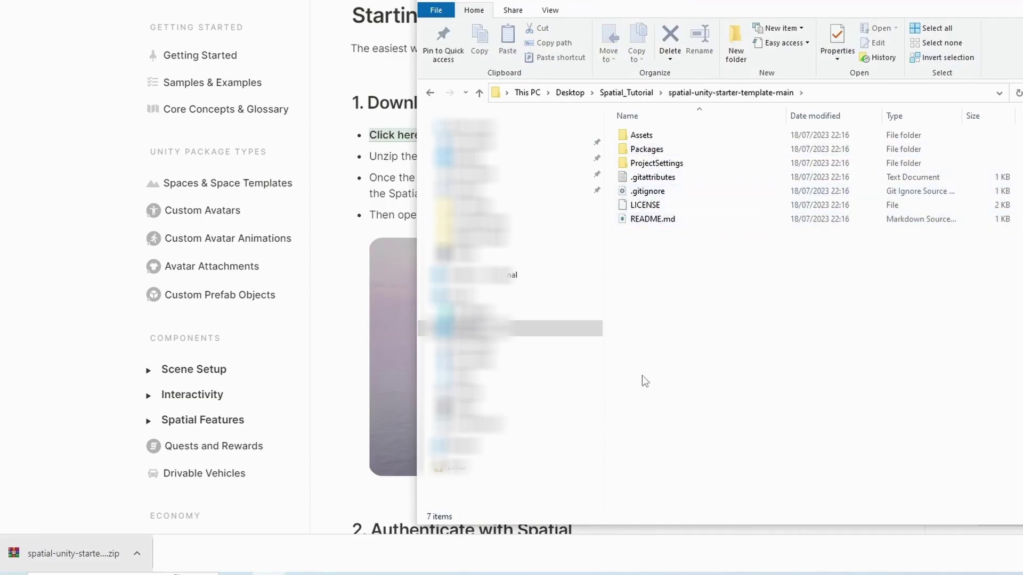
{"action": "key", "text": "alt+Tab"}
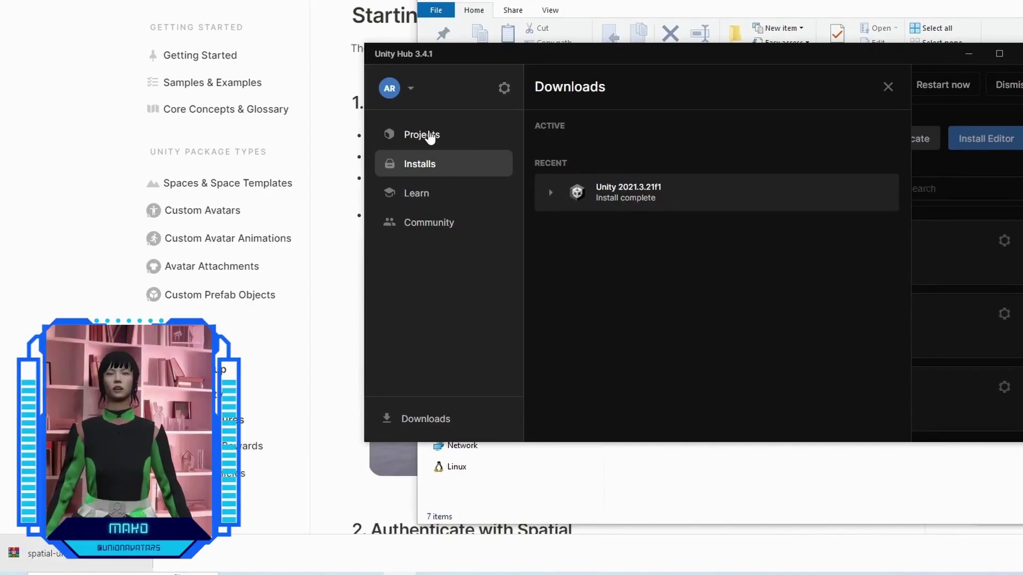
- Open the spatial-unity-starter-template-main folder as a project from Unity Hub's Projects list
{"action": "left_click", "coordinate": [430, 137]}
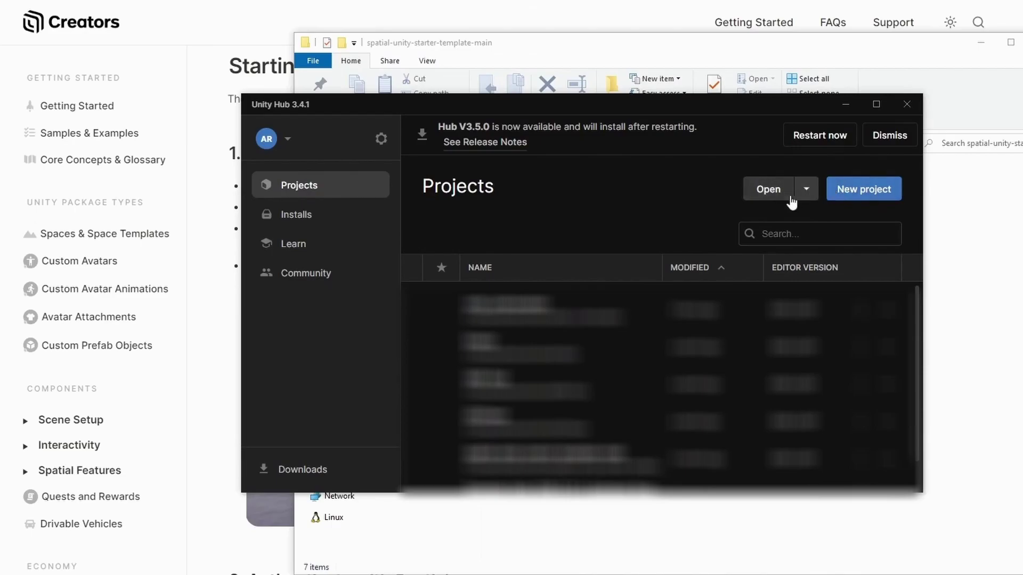
{"action": "left_click", "coordinate": [769, 190]}
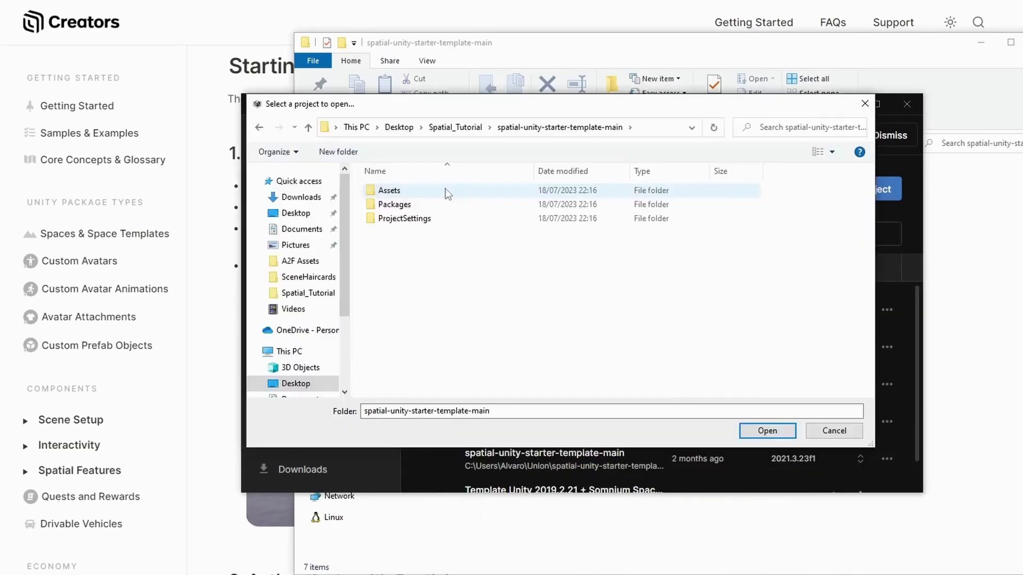
{"action": "left_click", "coordinate": [767, 431]}
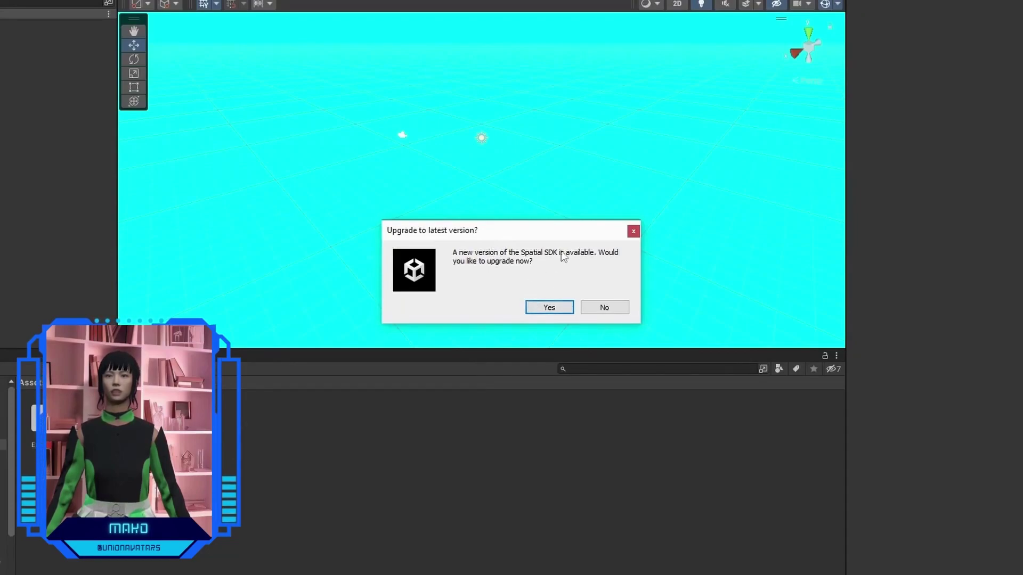
- Accept the Spatial SDK upgrade prompt and dismiss the 'Upgrade successful' notice
{"action": "left_click", "coordinate": [549, 308]}
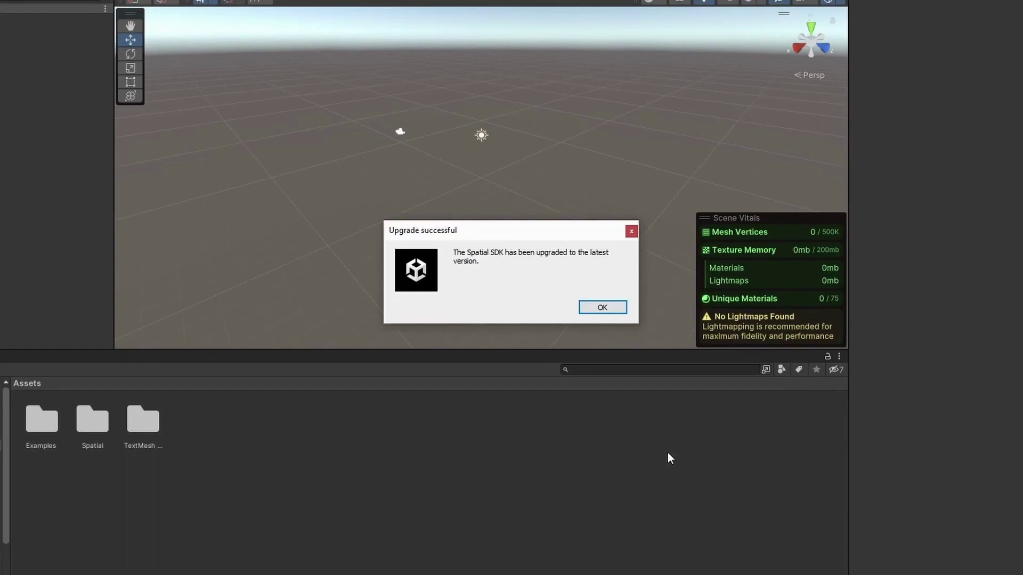
{"action": "left_click", "coordinate": [601, 309]}
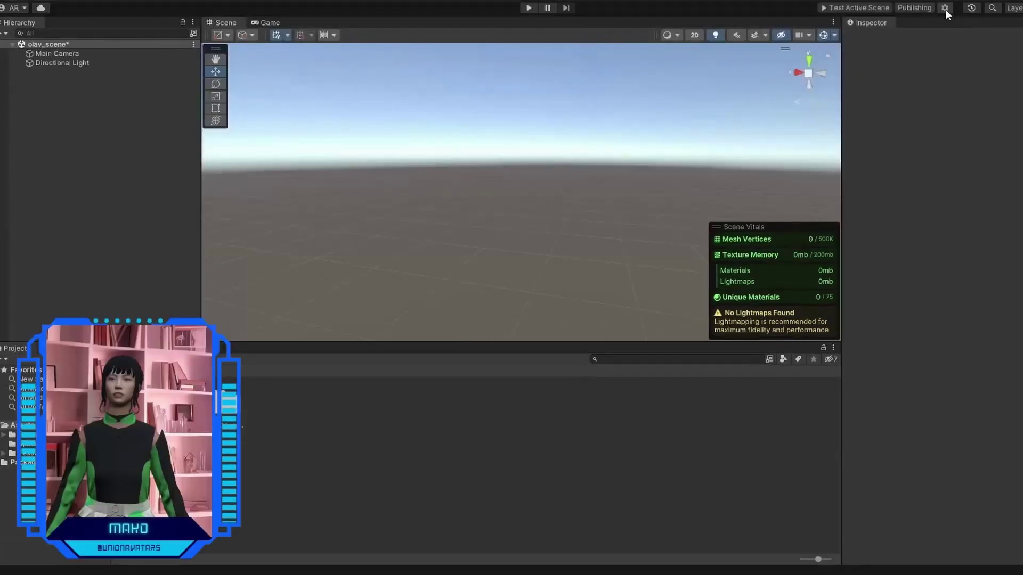
- Link the Creator Toolkit to Spatial with an access token from a Google sign-in
{"action": "left_click", "coordinate": [942, 8]}
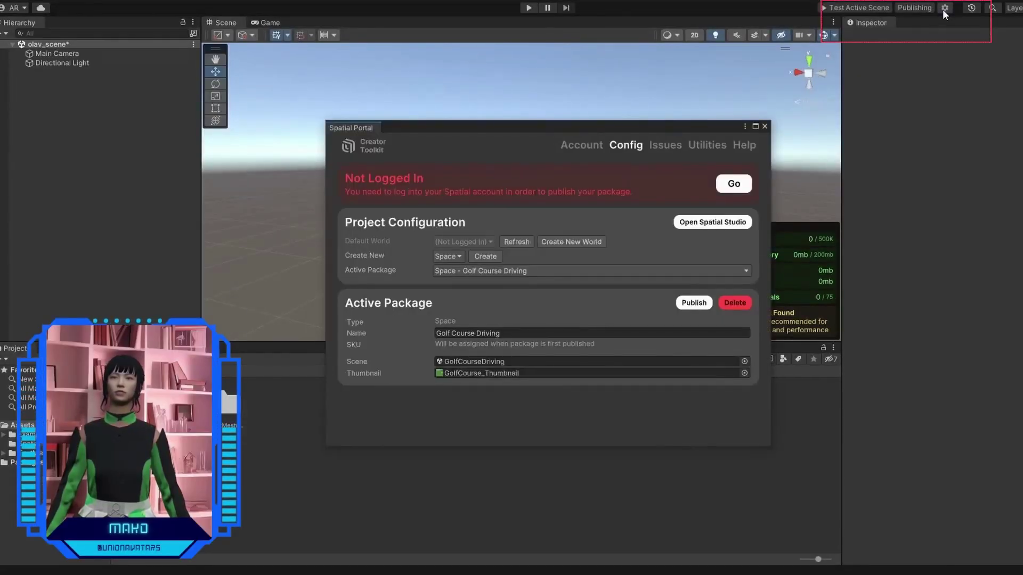
{"action": "left_click", "coordinate": [576, 147]}
{"action": "left_click", "coordinate": [389, 270]}
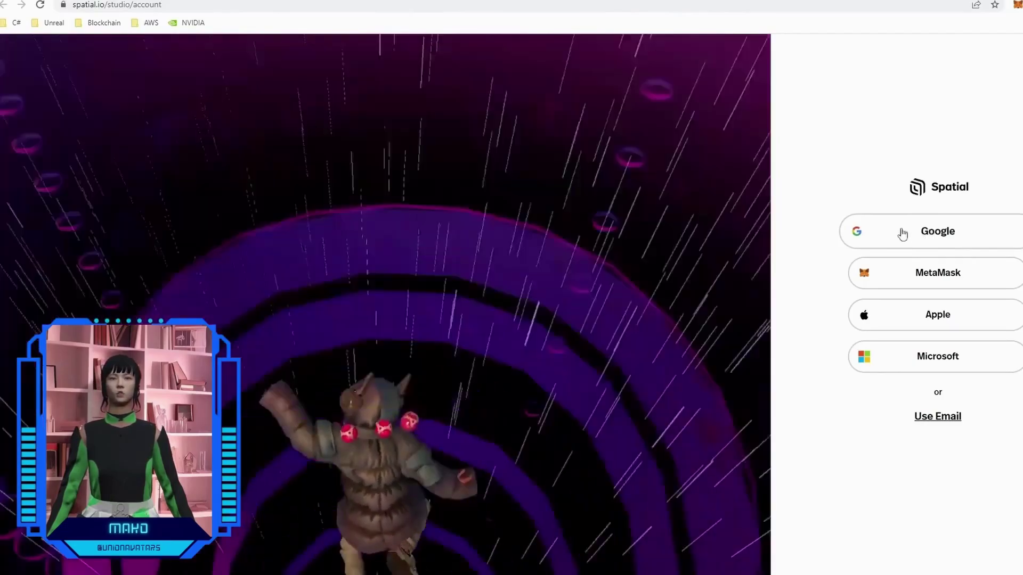
{"action": "left_click", "coordinate": [906, 232]}
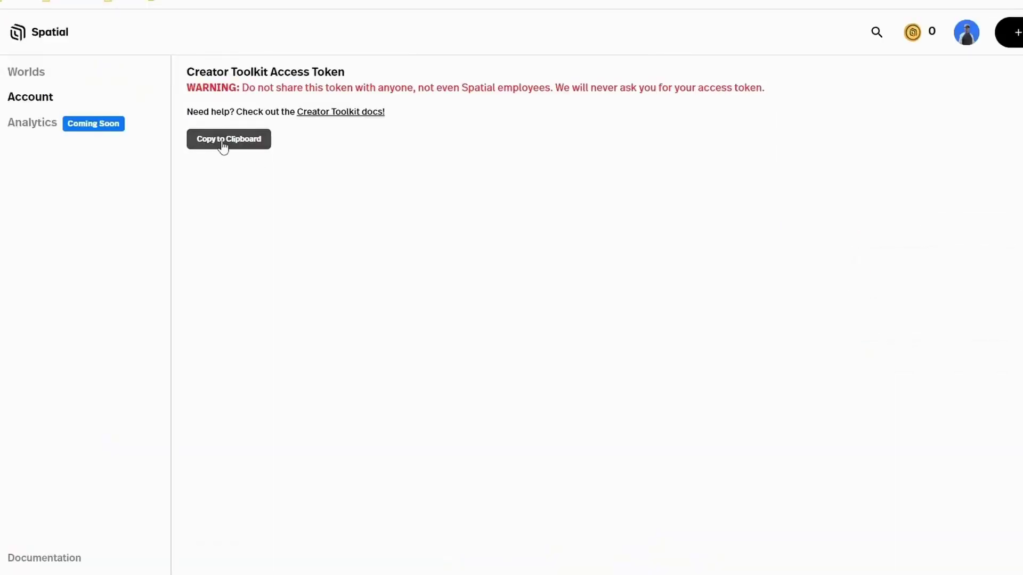
{"action": "left_click", "coordinate": [226, 141]}
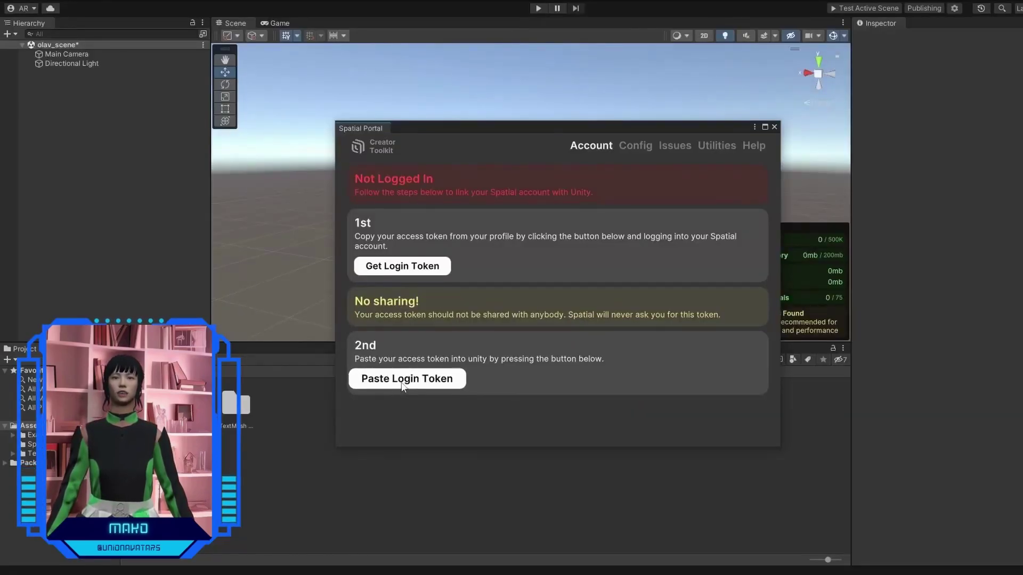
{"action": "left_click", "coordinate": [402, 381]}
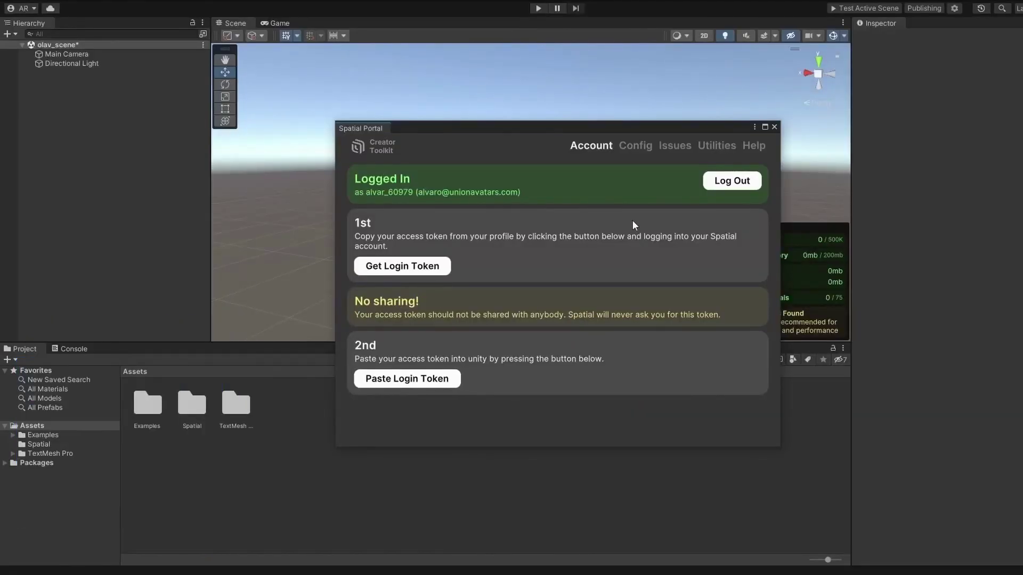
- Close the Spatial portal and create a new Olav folder in Assets
{"action": "left_click", "coordinate": [774, 127]}
{"action": "right_click", "coordinate": [353, 459]}
{"action": "mouse_move", "coordinate": [448, 133]}
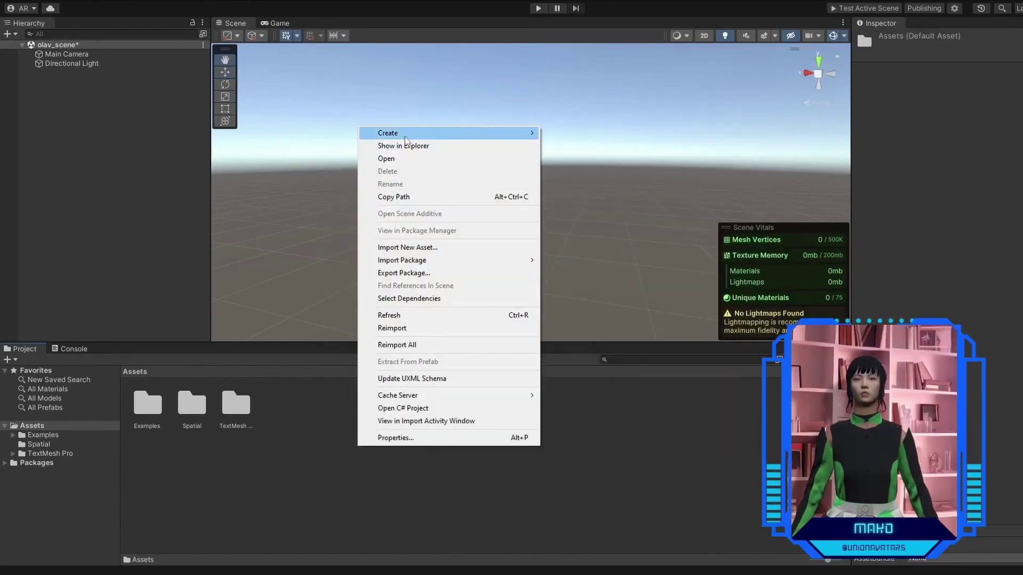
{"action": "left_click", "coordinate": [575, 14]}
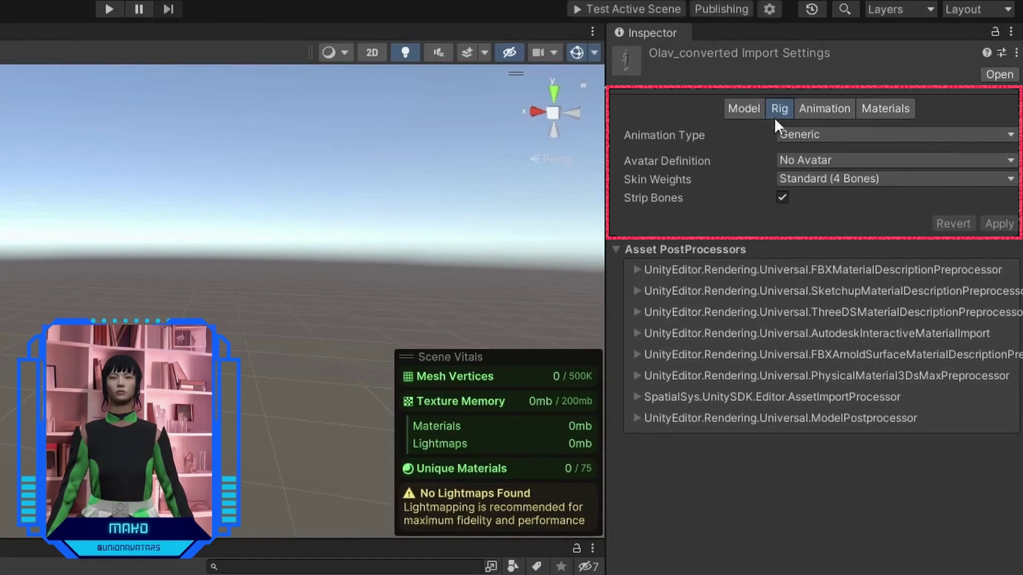
- Import olav_converted with a Humanoid rig and External materials, and fix its normal maps
{"action": "left_click", "coordinate": [801, 133]}
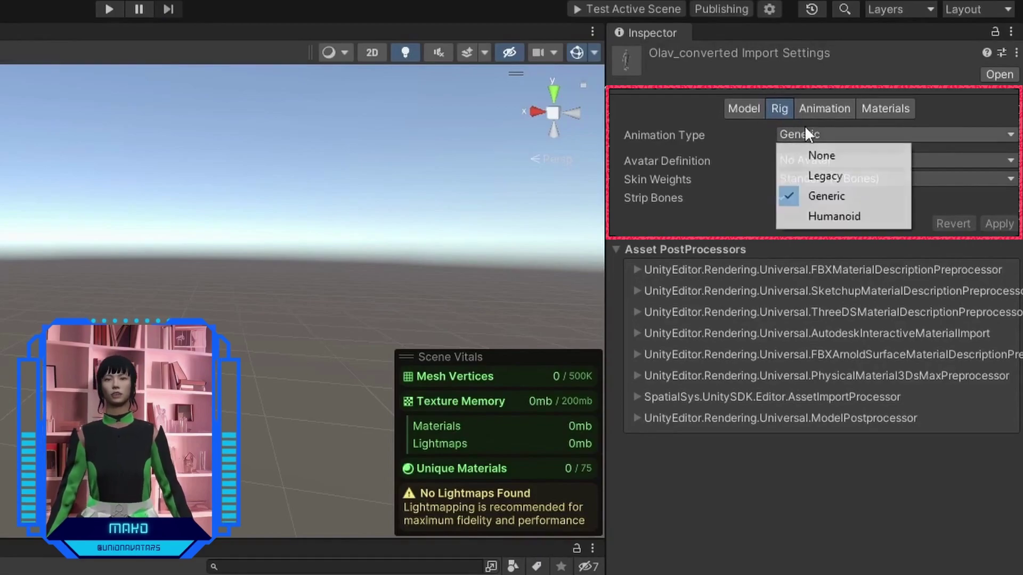
{"action": "left_click", "coordinate": [834, 216]}
{"action": "left_click", "coordinate": [887, 105]}
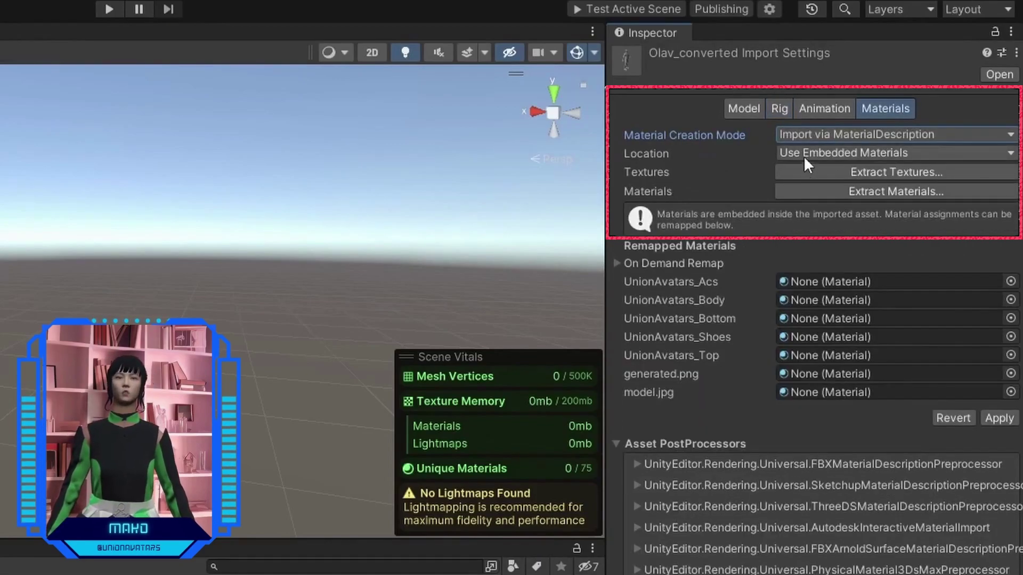
{"action": "left_click", "coordinate": [827, 152]}
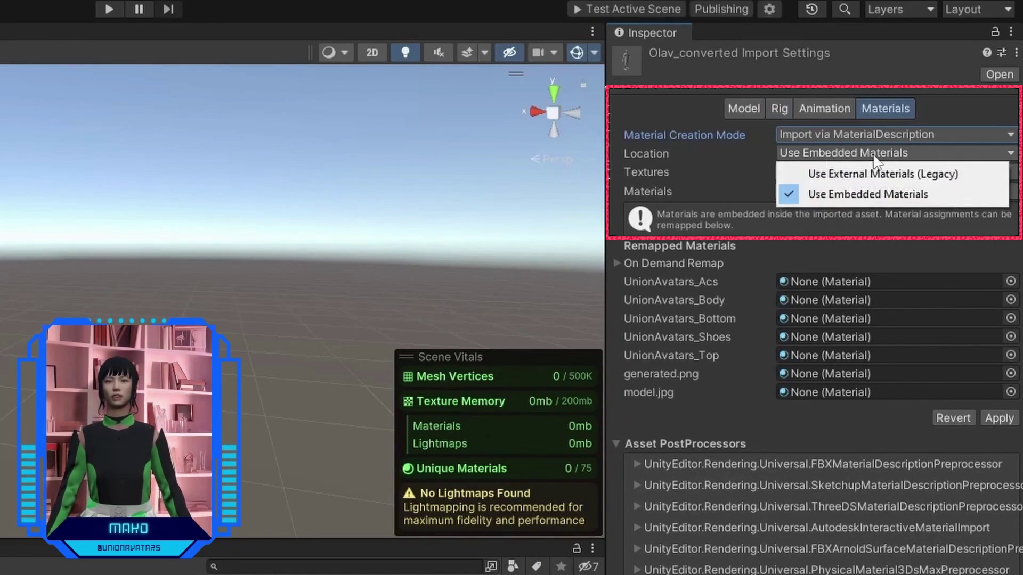
{"action": "left_click", "coordinate": [868, 175]}
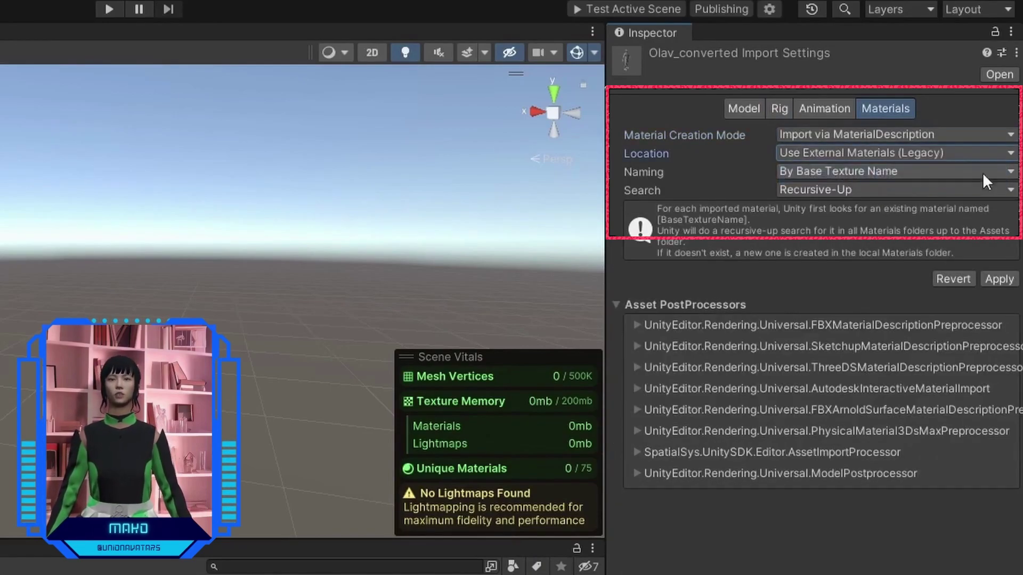
{"action": "left_click", "coordinate": [990, 278]}
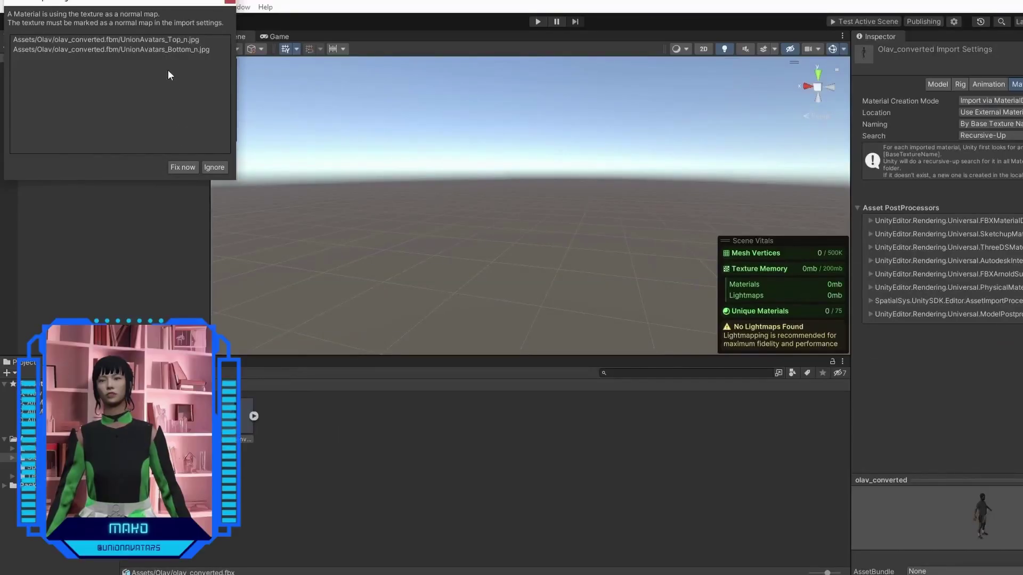
{"action": "left_click", "coordinate": [178, 171]}
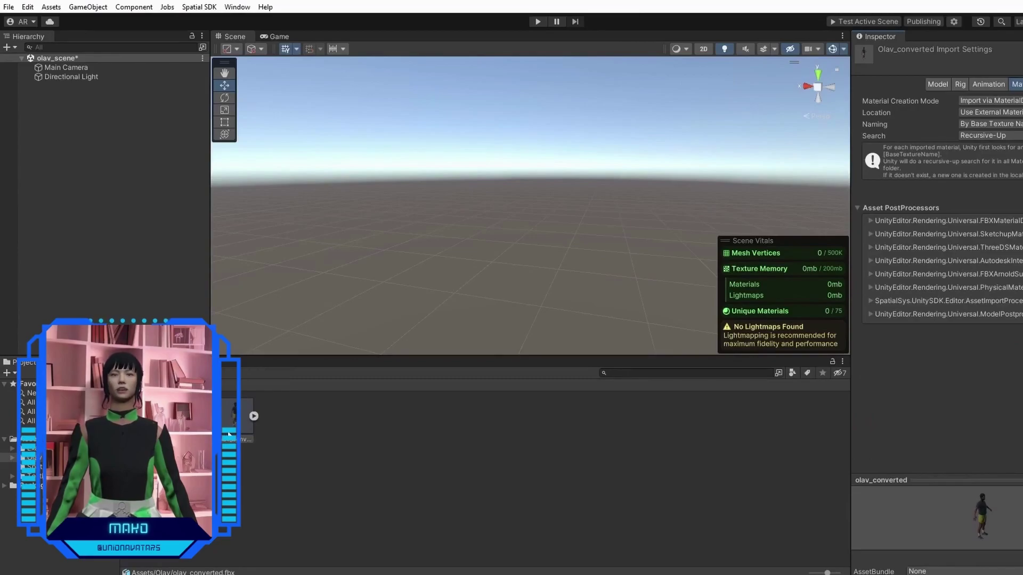
- Drag olav_converted into the Hierarchy and frame the character in the Scene view
{"action": "mouse_move", "coordinate": [231, 431]}
{"action": "left_mouse_down"}
{"action": "mouse_move", "coordinate": [91, 231]}
{"action": "mouse_move", "coordinate": [132, 255]}
{"action": "left_mouse_up"}
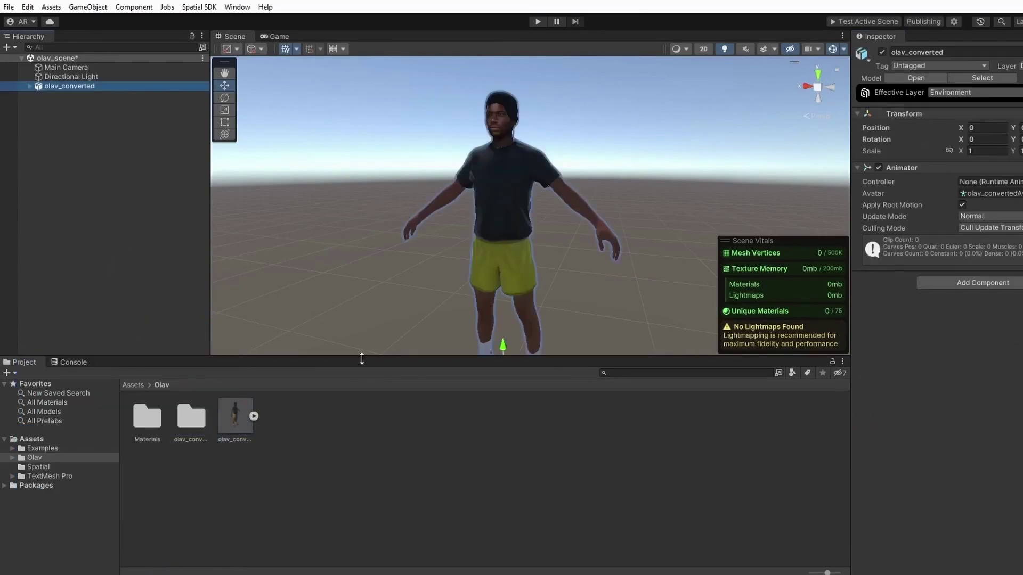
{"action": "scroll", "coordinate": [522, 140], "scroll_direction": "up", "scroll_amount": 5}
{"action": "scroll", "coordinate": [526, 149], "scroll_direction": "up", "scroll_amount": 5}
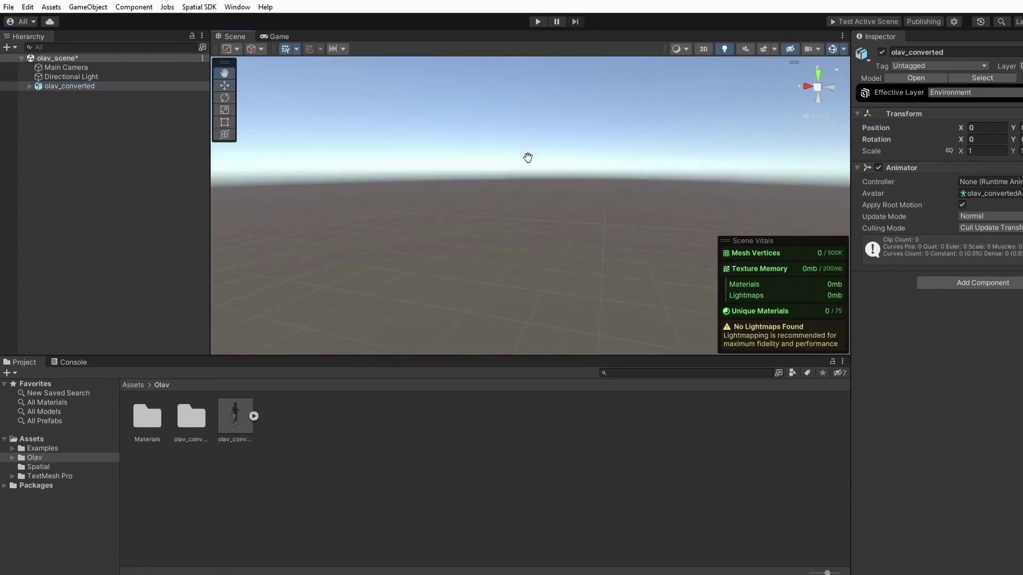
{"action": "mouse_move", "coordinate": [526, 157]}
{"action": "left_mouse_down", "text": "alt"}
{"action": "mouse_move", "coordinate": [497, 279]}
{"action": "mouse_move", "coordinate": [498, 374]}
{"action": "mouse_move", "coordinate": [523, 217]}
{"action": "left_mouse_up", "text": "alt"}
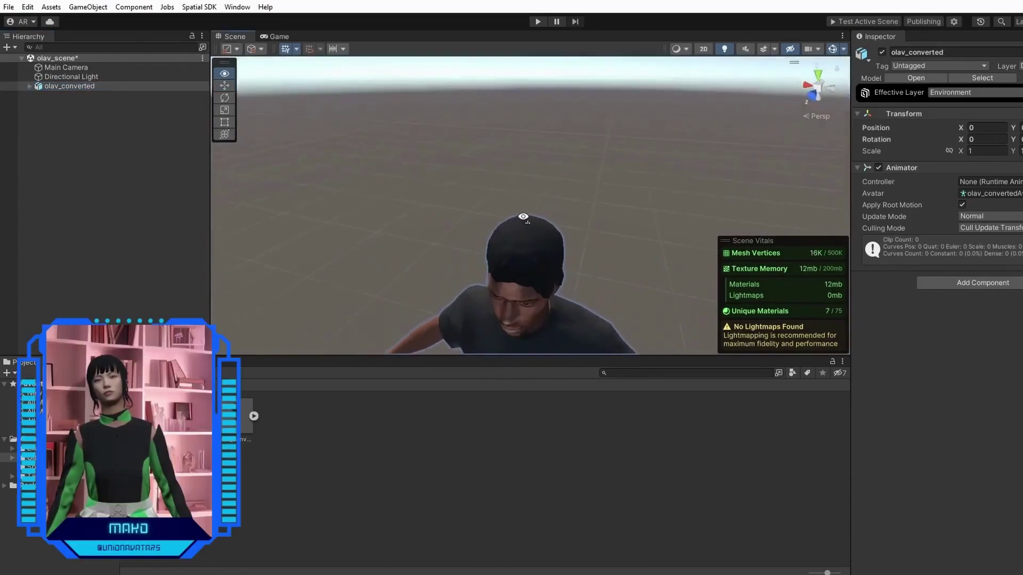
{"action": "key", "text": "f"}
{"action": "scroll", "coordinate": [531, 171], "scroll_direction": "up", "scroll_amount": 5}
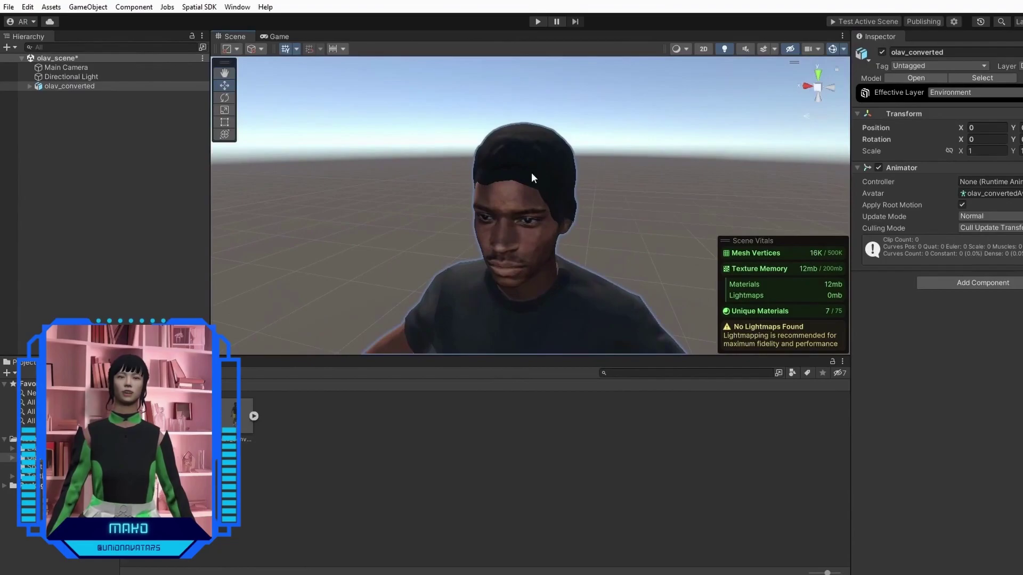
{"action": "left_click", "coordinate": [537, 168]}
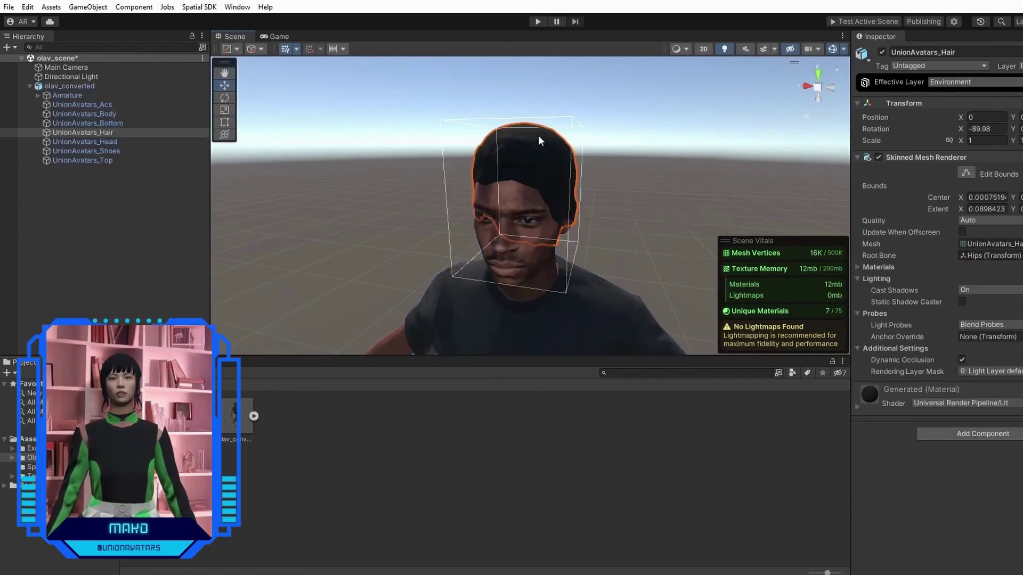
- Set the UnionAvatars_Hair material's Surface Type to Transparent
{"action": "left_click", "coordinate": [113, 132]}
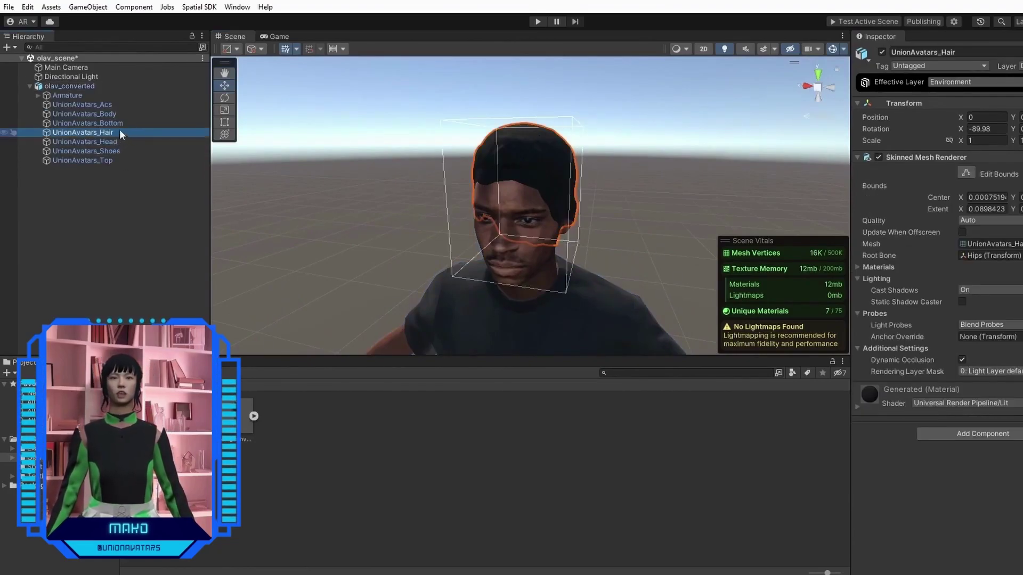
{"action": "left_click", "coordinate": [952, 396]}
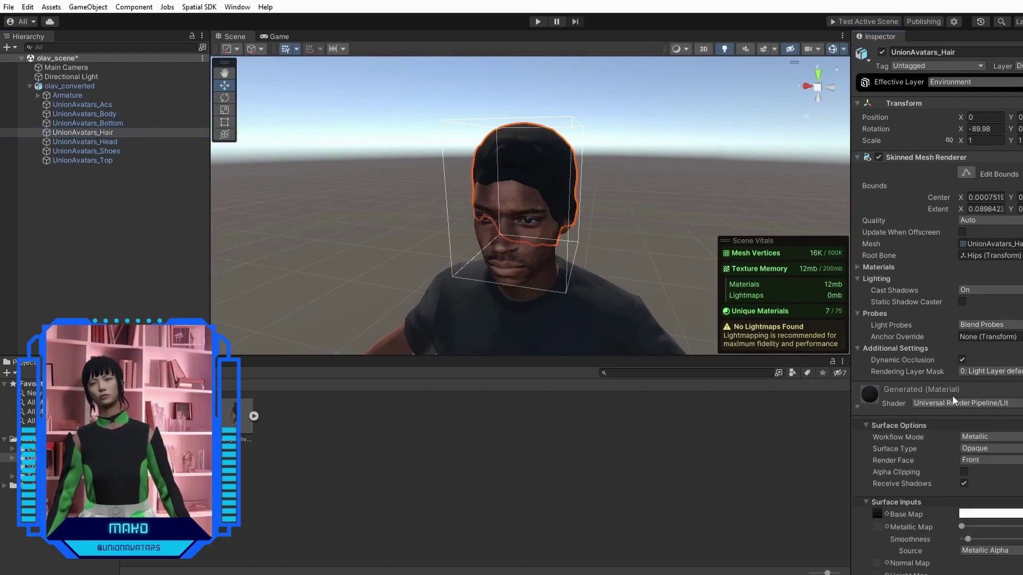
{"action": "scroll", "coordinate": [937, 384], "scroll_direction": "down", "scroll_amount": 2}
{"action": "scroll", "coordinate": [935, 380], "scroll_direction": "down", "scroll_amount": 5}
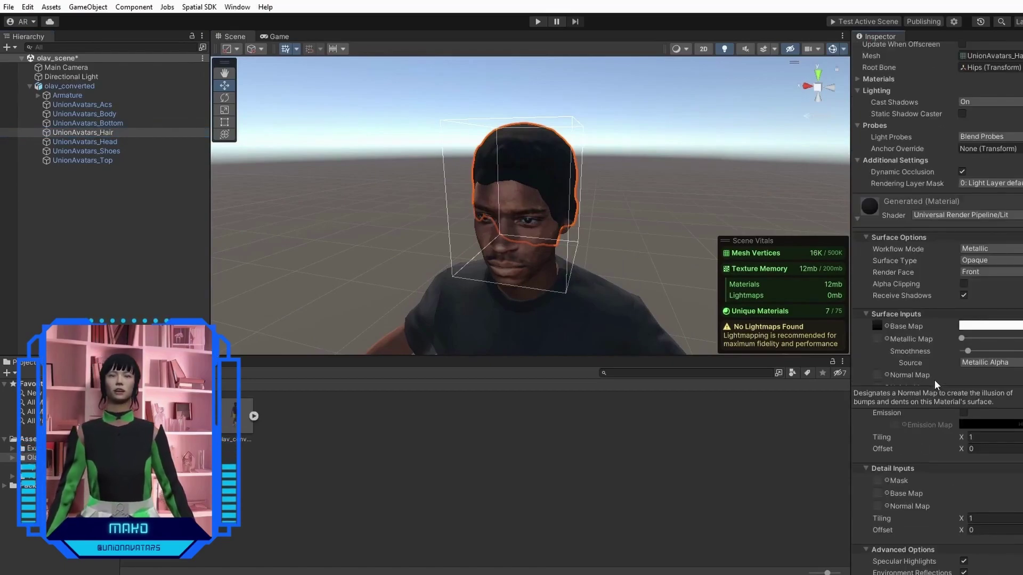
{"action": "left_click", "coordinate": [975, 261]}
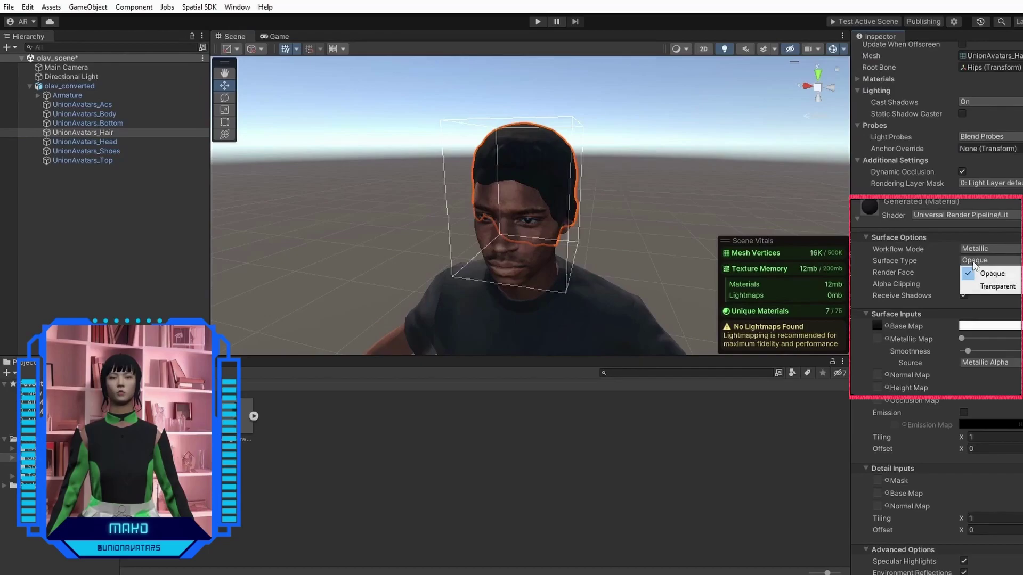
{"action": "left_click", "coordinate": [986, 286]}
{"action": "left_click", "coordinate": [648, 230]}
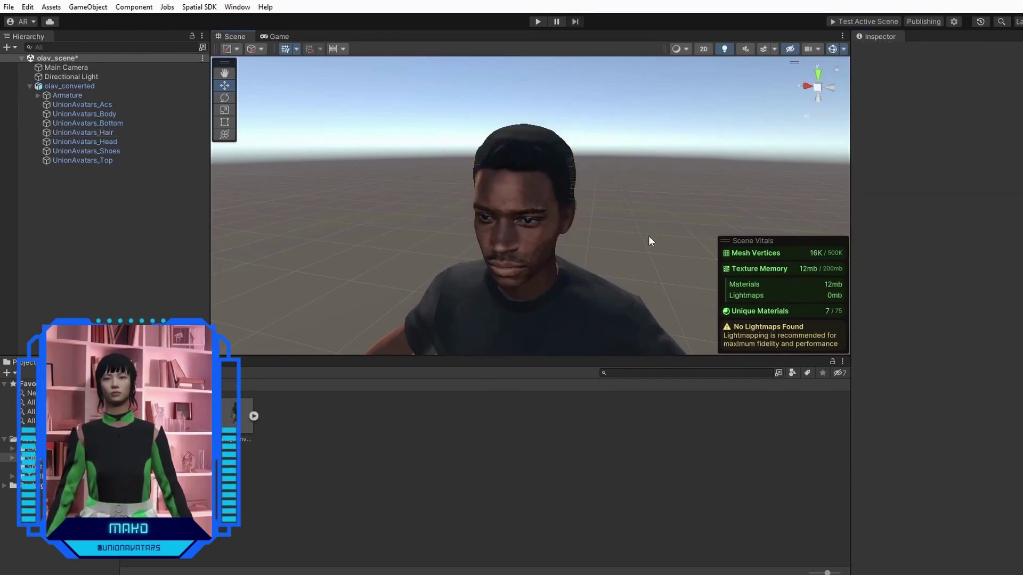
{"action": "key", "text": "s"}
{"action": "right_click_drag", "start_coordinate": [642, 261], "coordinate": [645, 277]}
- Save the avatar as an original prefab in the Olav folder and delete the scene instance
{"action": "key", "text": "w"}
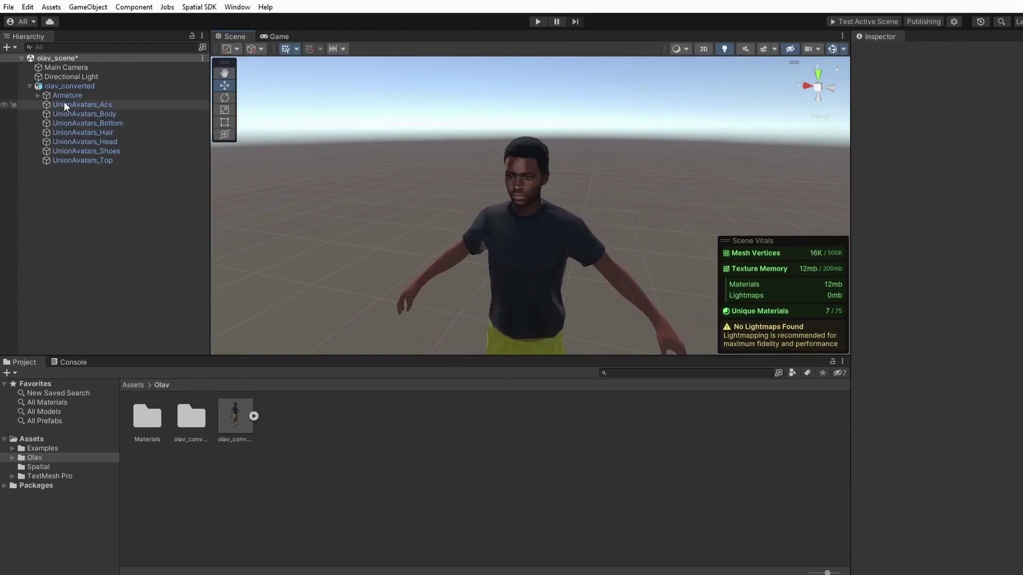
{"action": "left_click", "coordinate": [29, 87]}
{"action": "left_click_drag", "start_coordinate": [61, 85], "coordinate": [359, 415]}
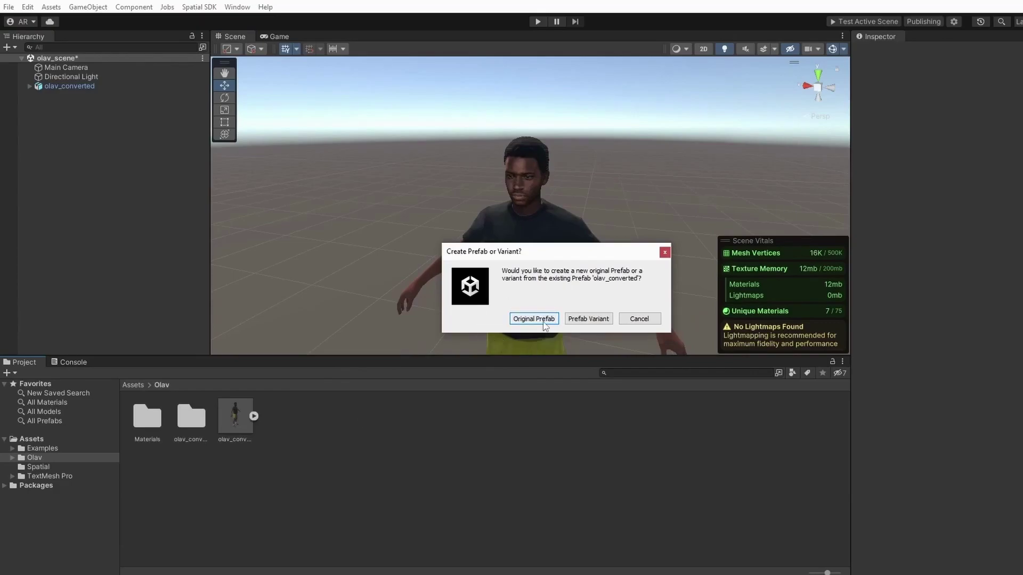
{"action": "left_click", "coordinate": [534, 318]}
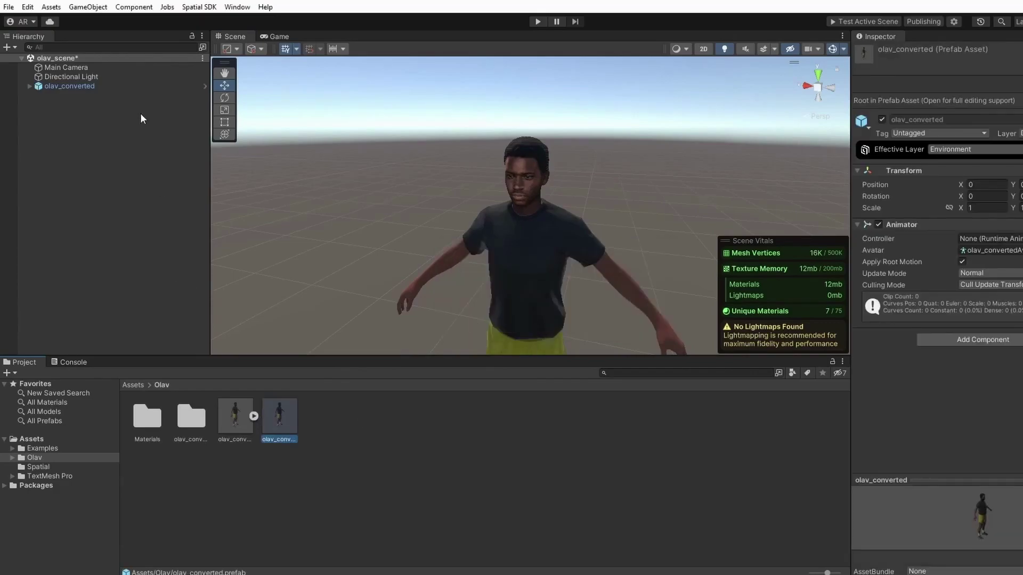
{"action": "left_click", "coordinate": [78, 88]}
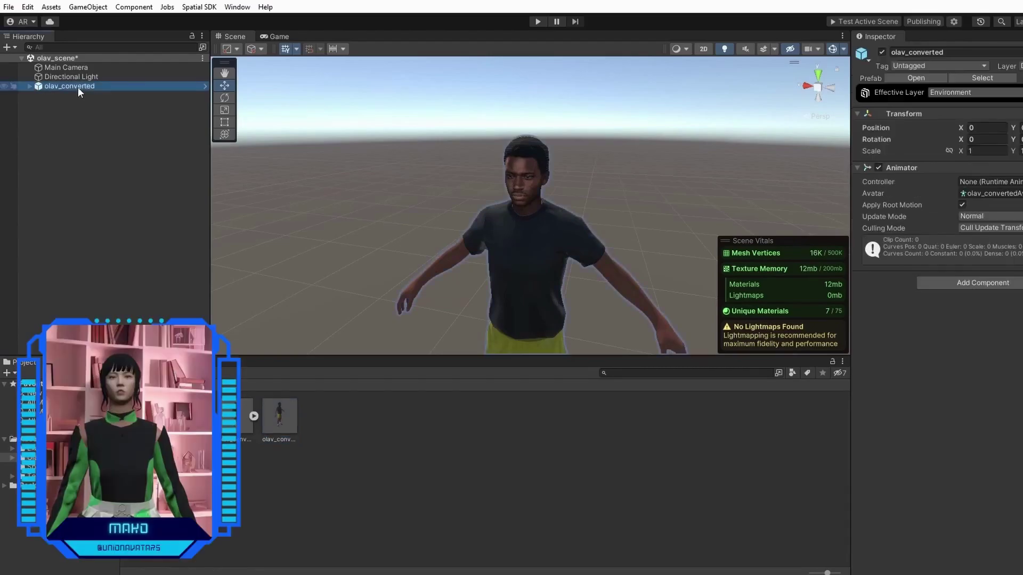
{"action": "key", "text": "Delete"}
- Rename the olav_converted prefab asset to olav_prefab
{"action": "left_click", "coordinate": [287, 403]}
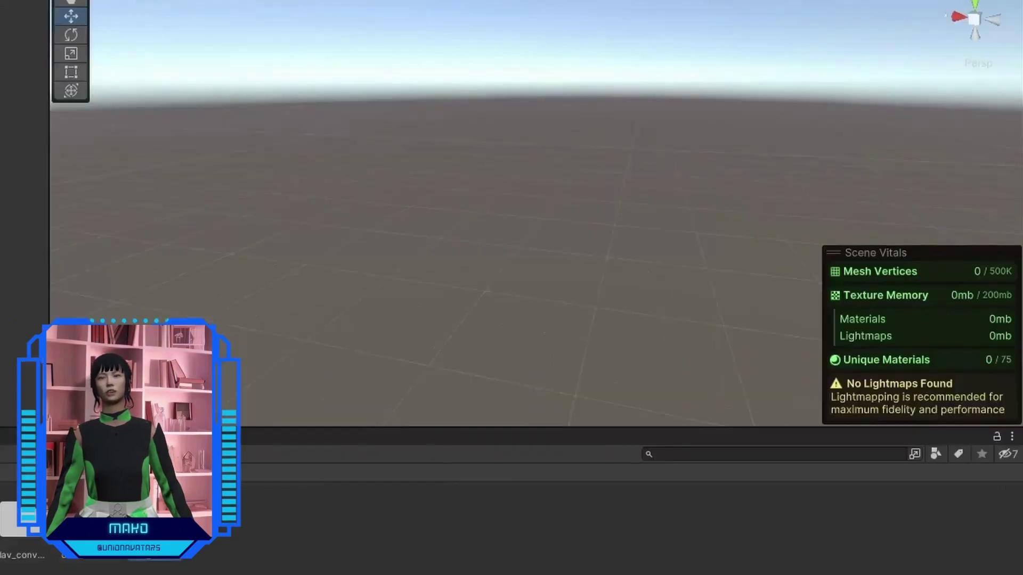
{"action": "right_click", "coordinate": [279, 407]}
{"action": "left_click", "coordinate": [328, 159]}
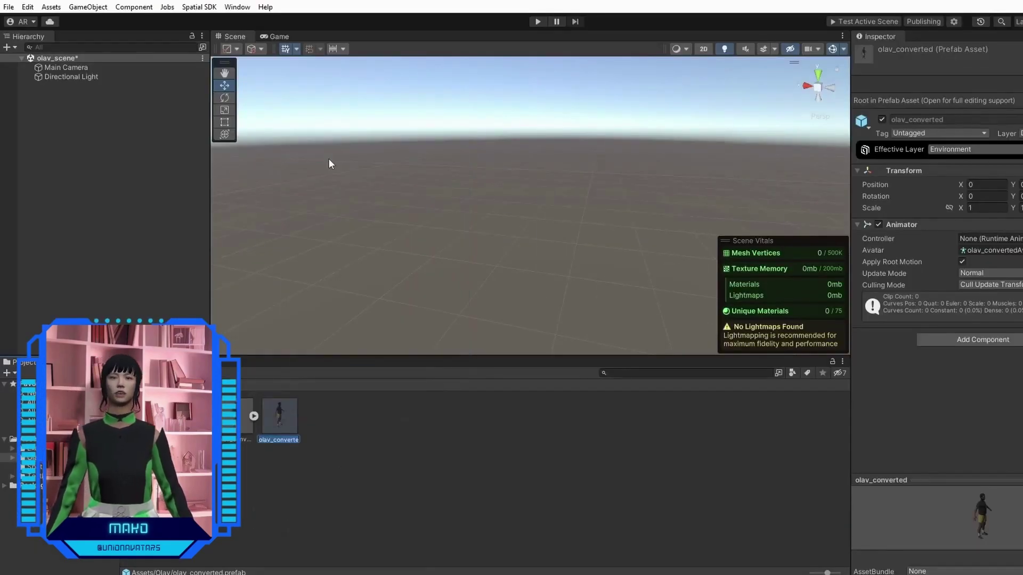
{"action": "type", "text": "olav_pref"}
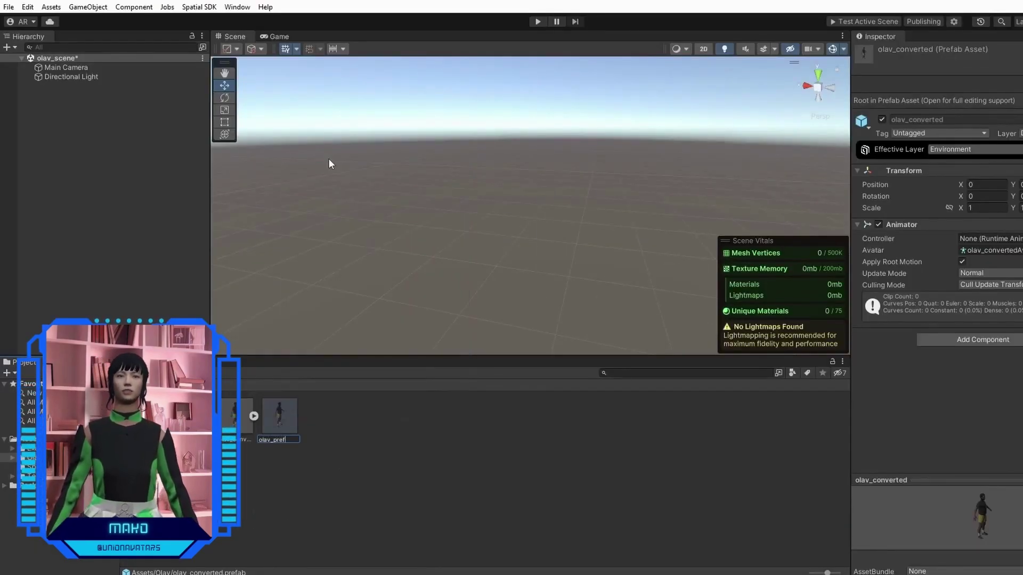
{"action": "type", "text": "ab"}
{"action": "key", "text": "Return"}
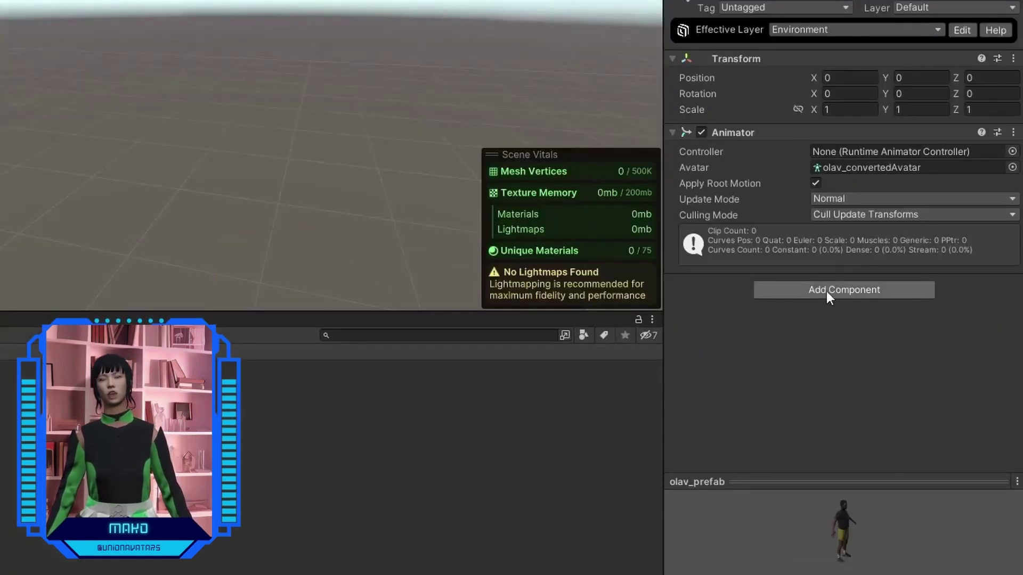
- Add a Spatial Avatar component to olav_prefab with Default Anim Set Type Masculine
{"action": "left_click", "coordinate": [969, 341]}
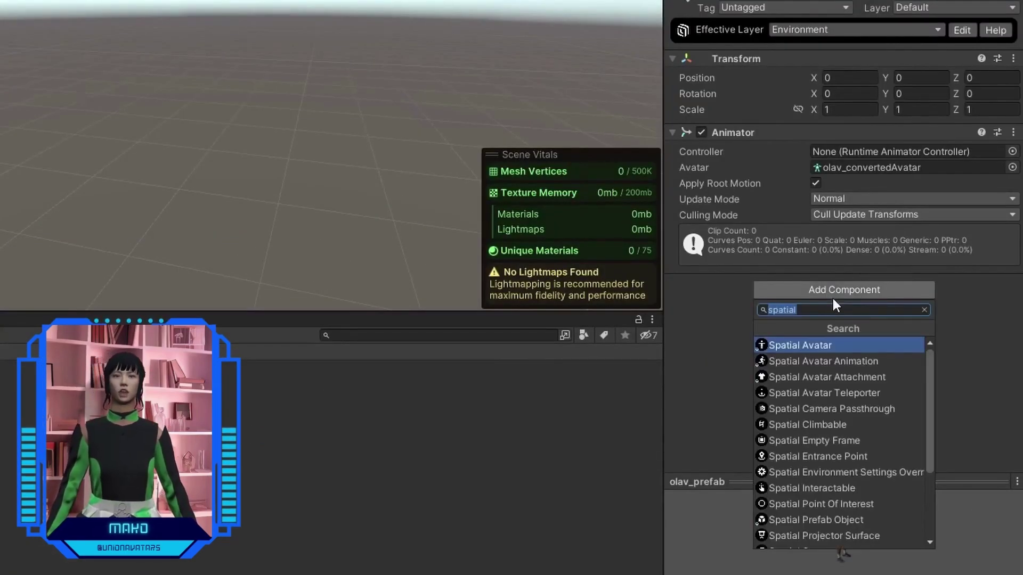
{"action": "key", "text": "End"}
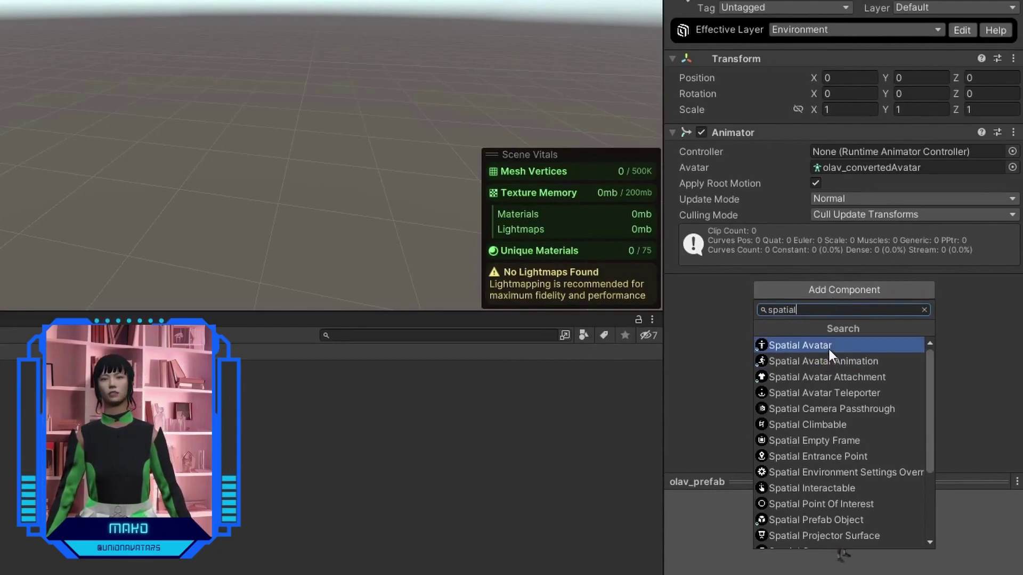
{"action": "left_click", "coordinate": [829, 346]}
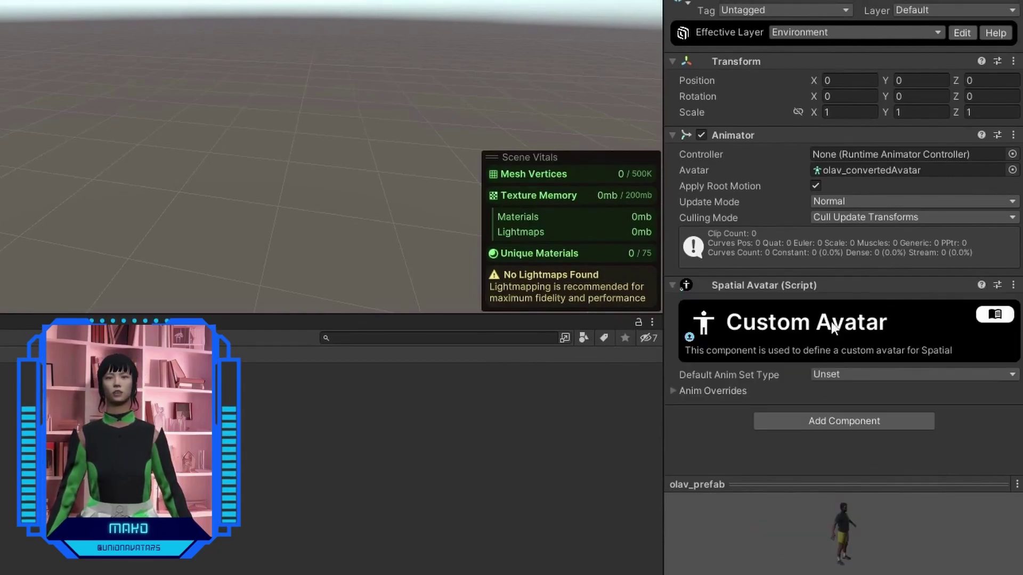
{"action": "left_click", "coordinate": [820, 376]}
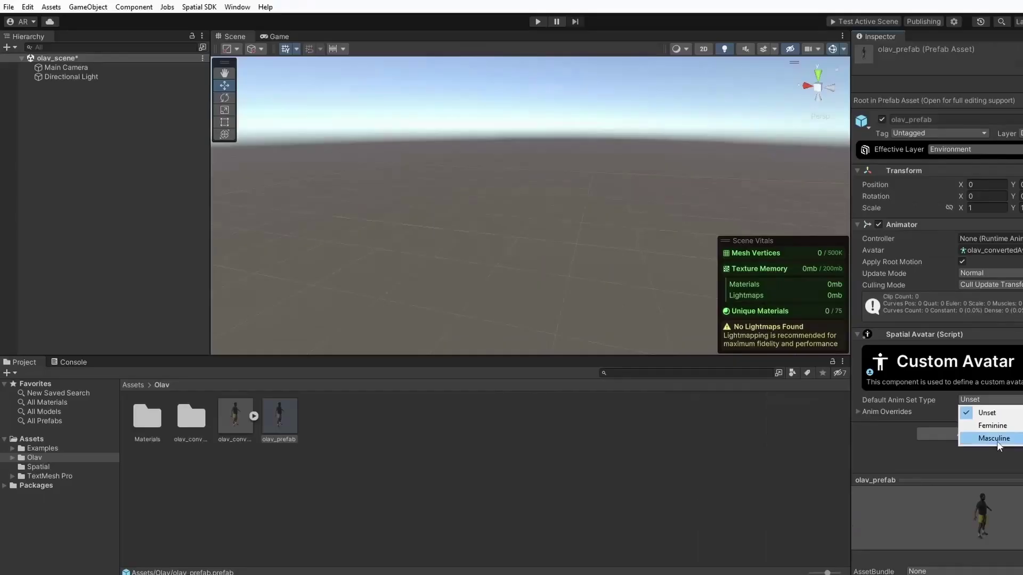
{"action": "left_click", "coordinate": [996, 441]}
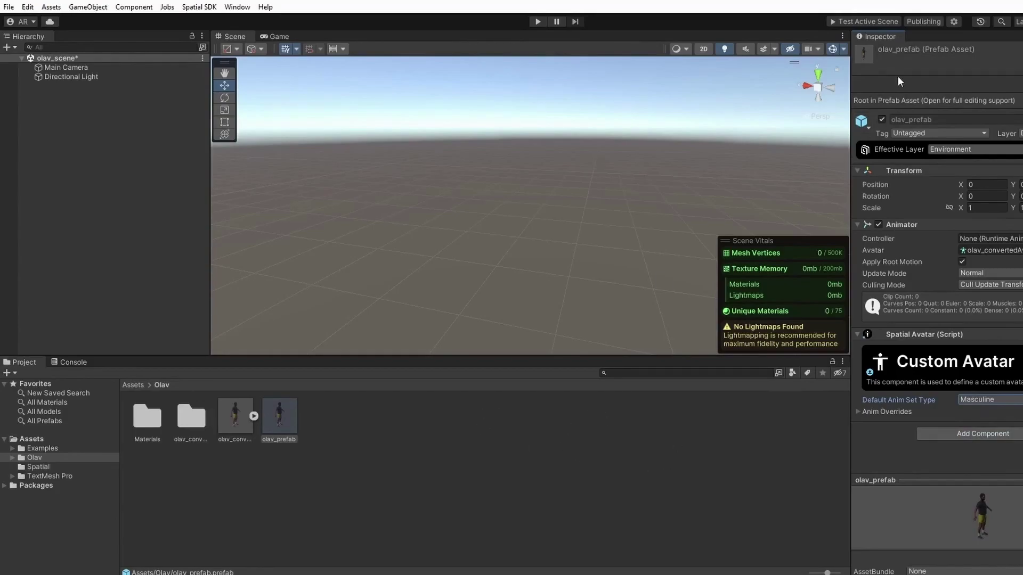
- Create a new Avatar package in the Spatial Portal named Olav
{"action": "left_click", "coordinate": [926, 20]}
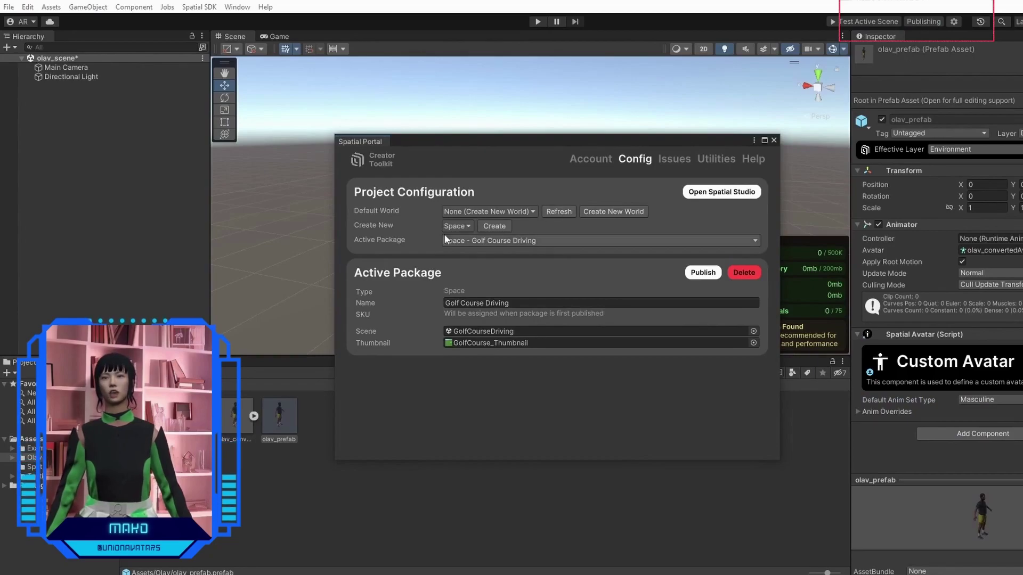
{"action": "left_click", "coordinate": [454, 226]}
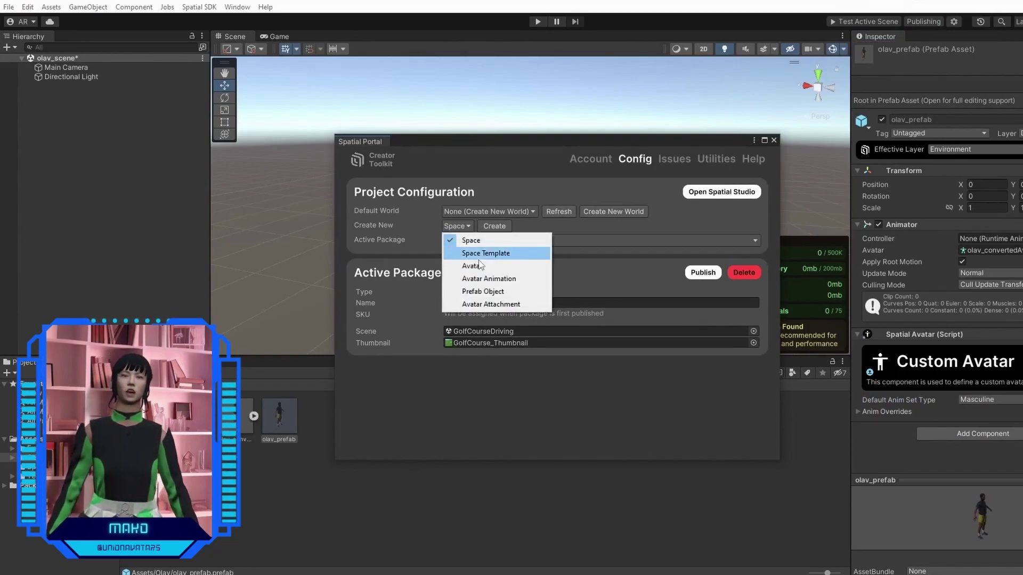
{"action": "left_click", "coordinate": [462, 266]}
{"action": "left_click", "coordinate": [489, 223]}
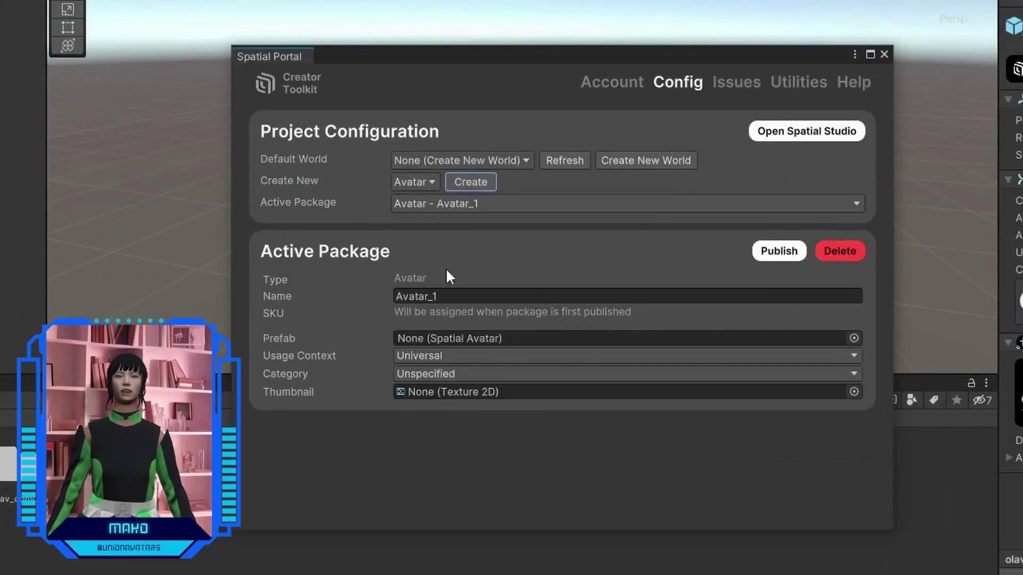
{"action": "left_click", "coordinate": [455, 295]}
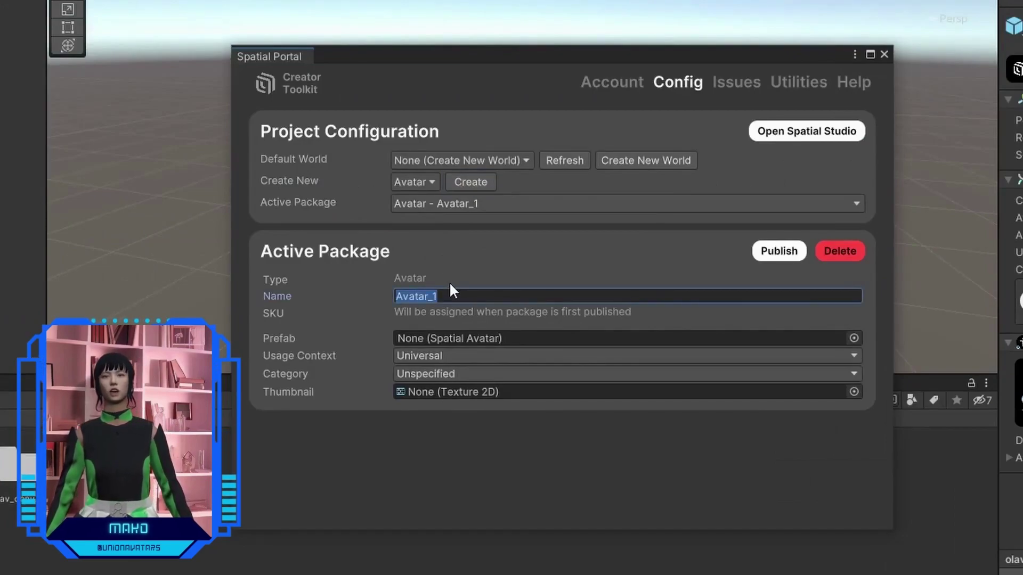
{"action": "type", "text": "Olav"}
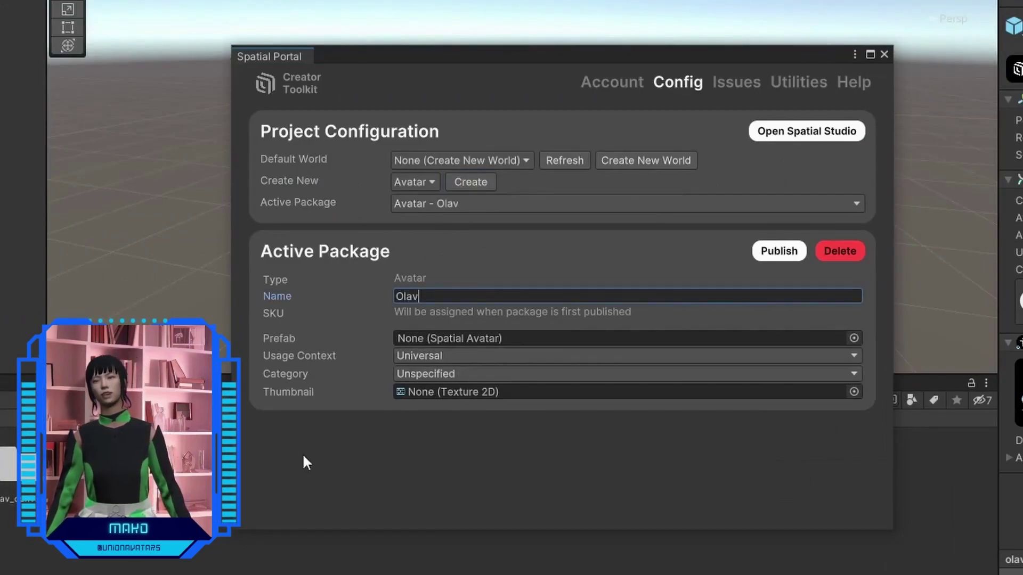
- Assign olav_prefab, World usage, Human category and the Spatian_Thumbnail thumbnail
{"action": "left_click_drag", "start_coordinate": [16, 463], "coordinate": [432, 340]}
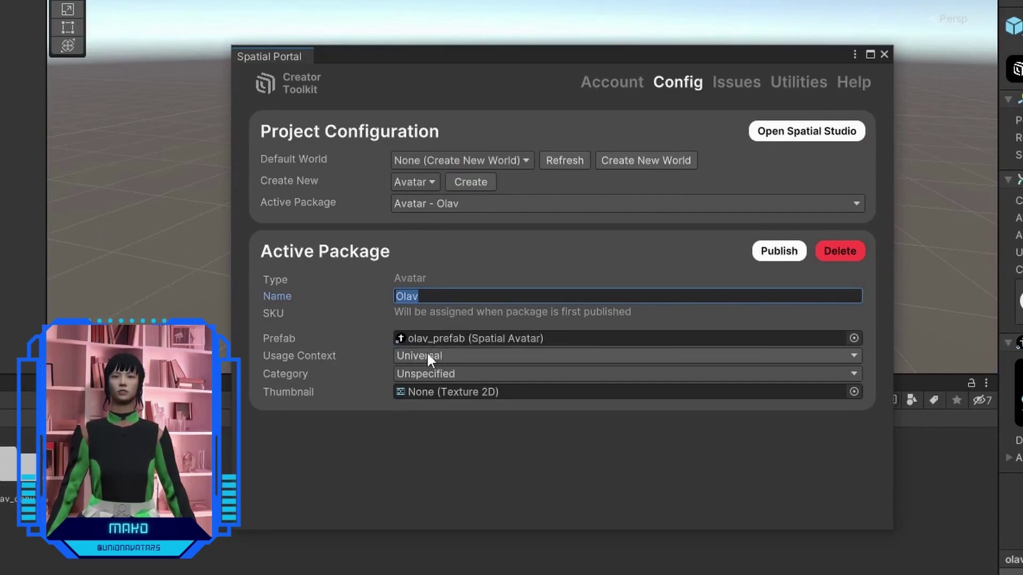
{"action": "left_click", "coordinate": [426, 355]}
{"action": "left_click", "coordinate": [436, 395]}
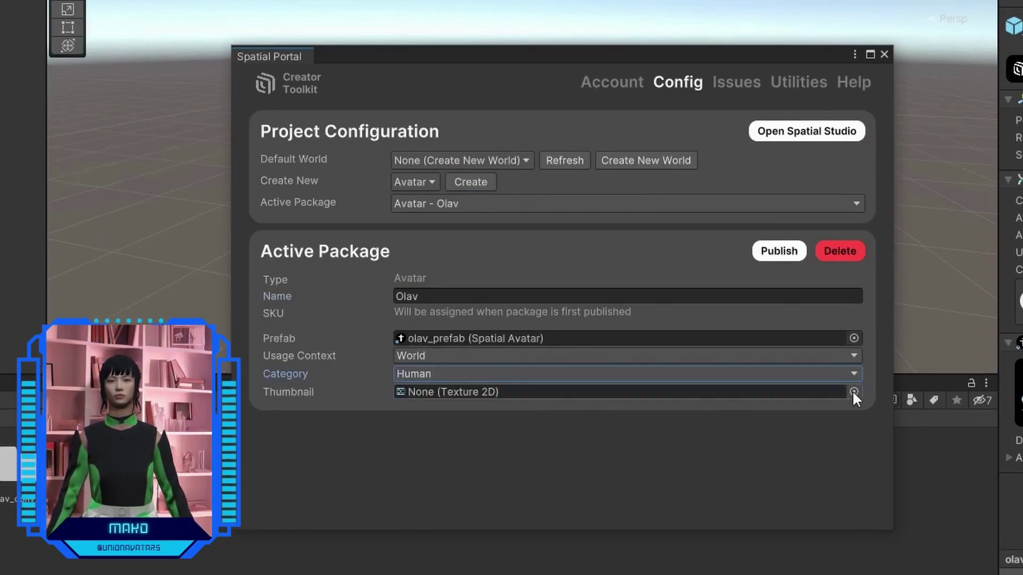
{"action": "left_click", "coordinate": [853, 392]}
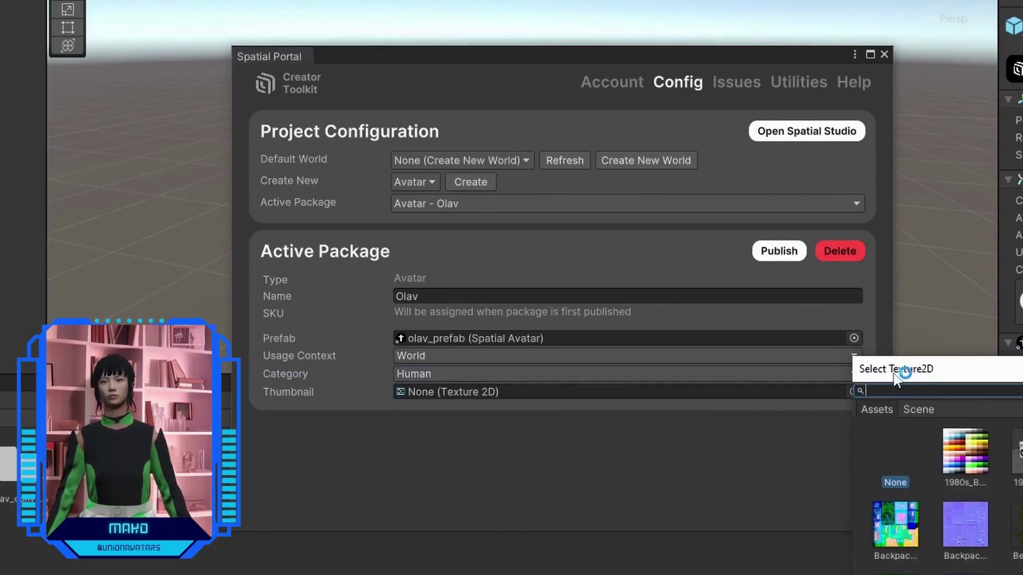
{"action": "type", "text": "thum"}
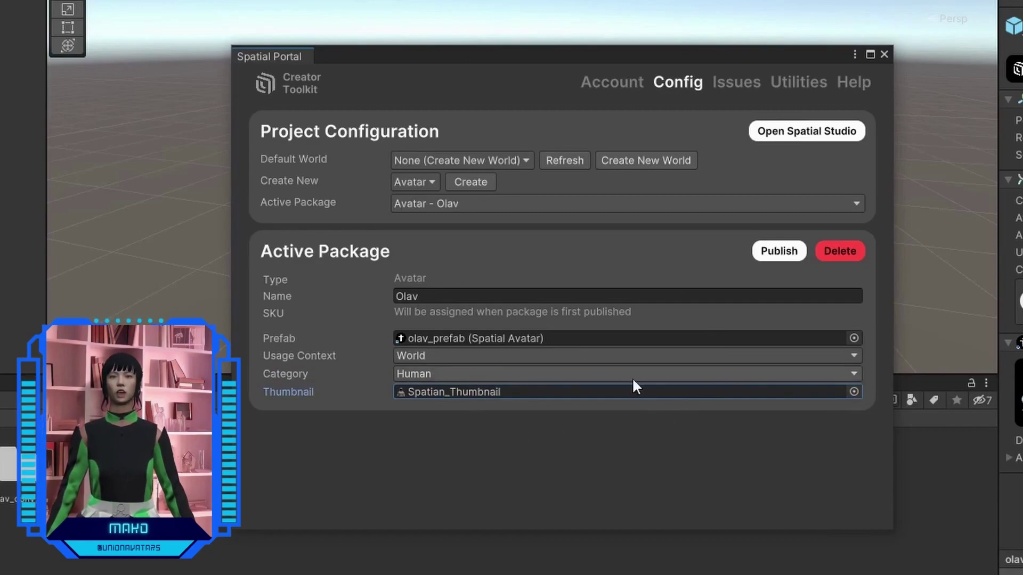
- Refresh the Issues check and auto-fix the LeftUpLeg and RightUpLeg scale errors
{"action": "left_click", "coordinate": [747, 85]}
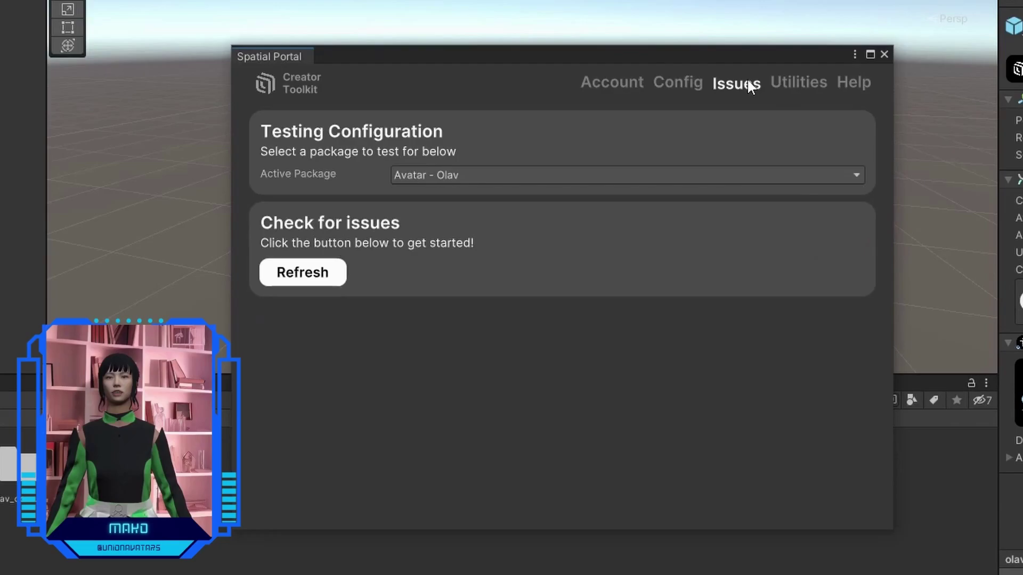
{"action": "left_click", "coordinate": [314, 274]}
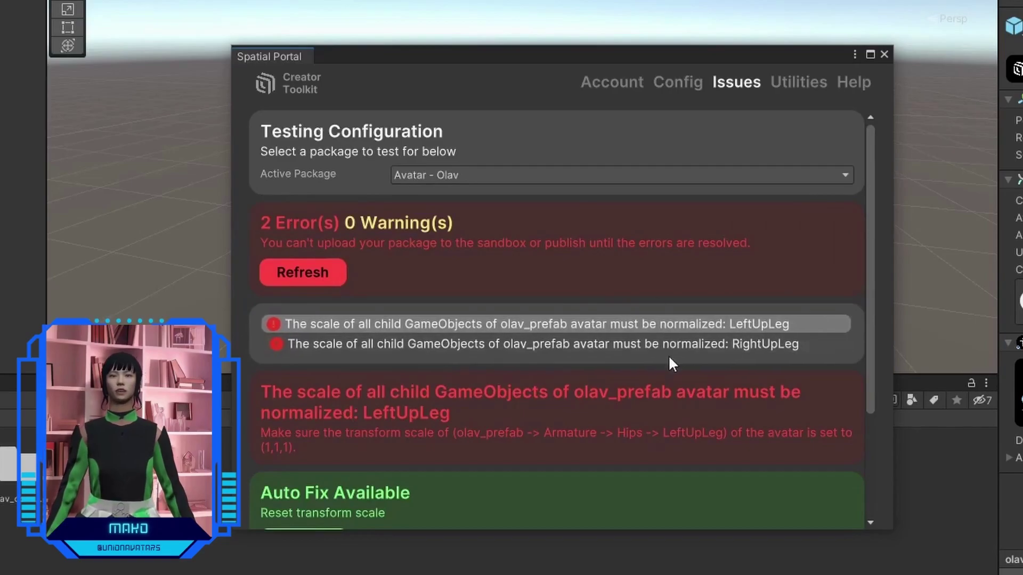
{"action": "scroll", "coordinate": [596, 392], "scroll_direction": "down", "scroll_amount": 3}
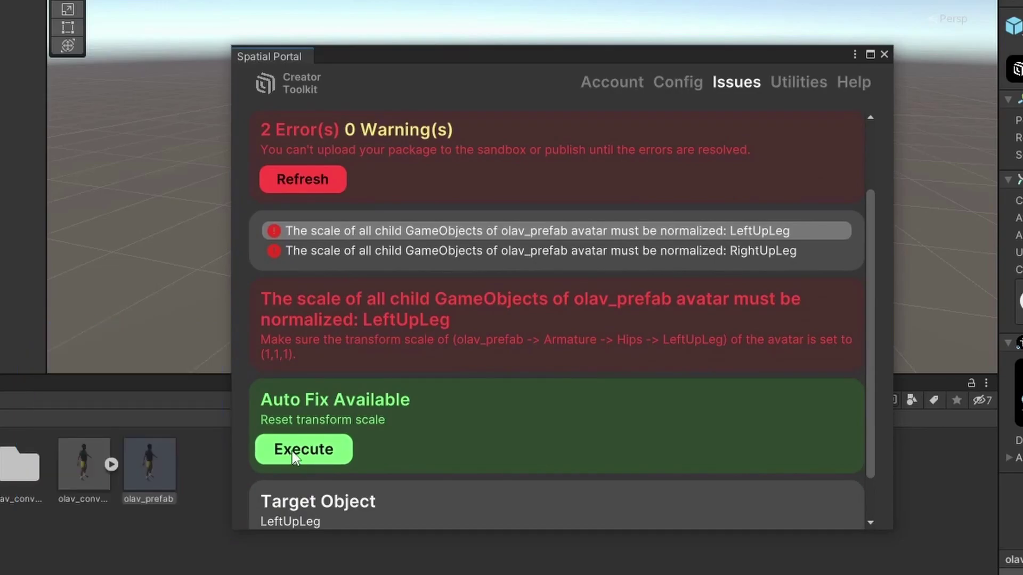
{"action": "left_click", "coordinate": [290, 450]}
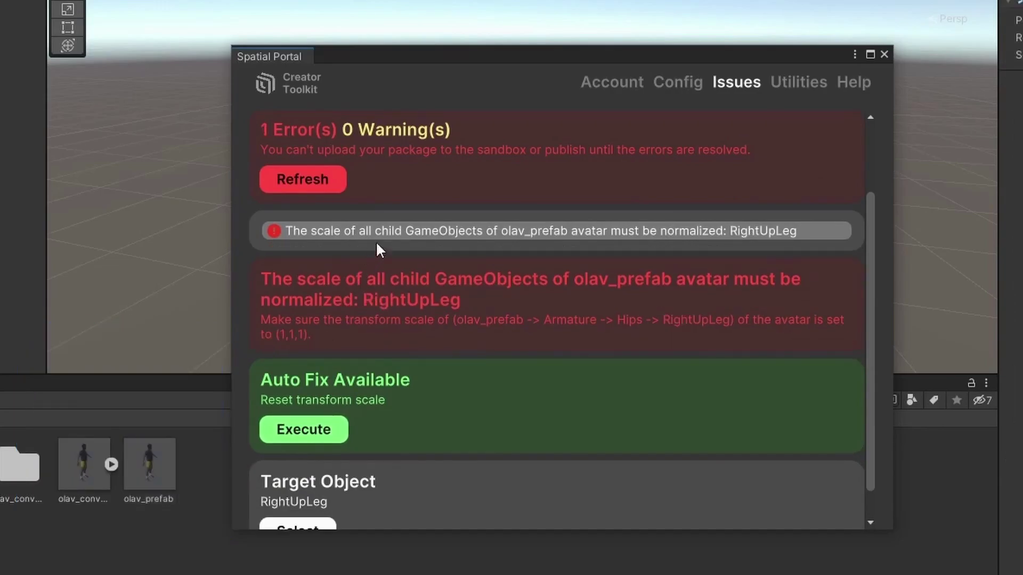
{"action": "left_click", "coordinate": [325, 429]}
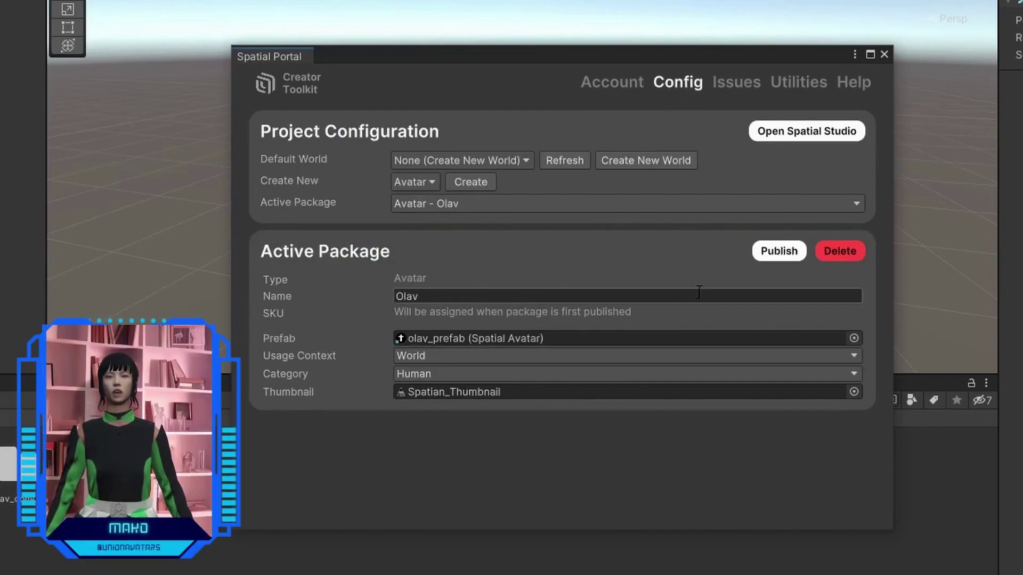
- Publish the Olav package and confirm the upload in the Publishing Package dialog
{"action": "left_click", "coordinate": [781, 253]}
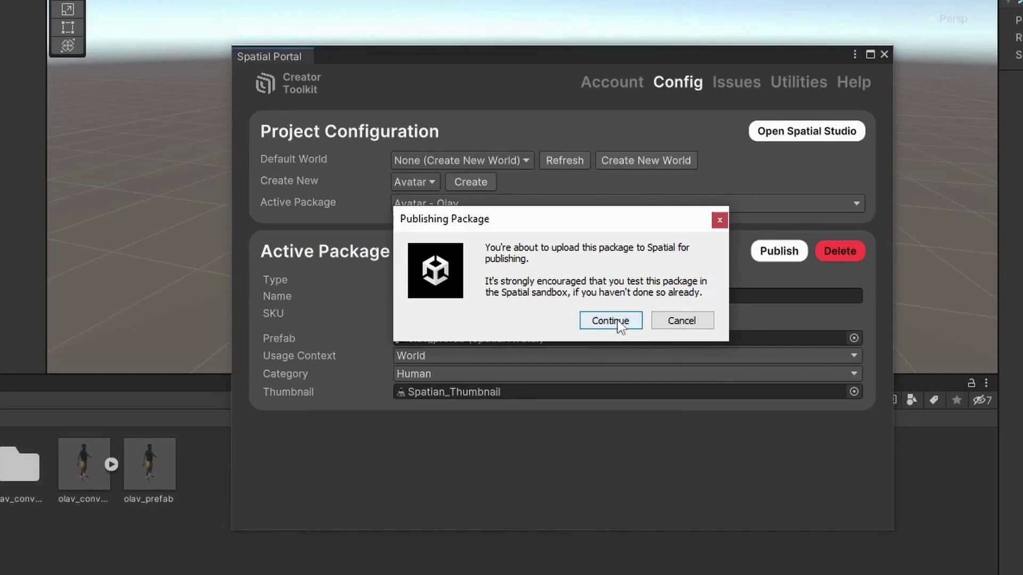
{"action": "left_click", "coordinate": [610, 322]}
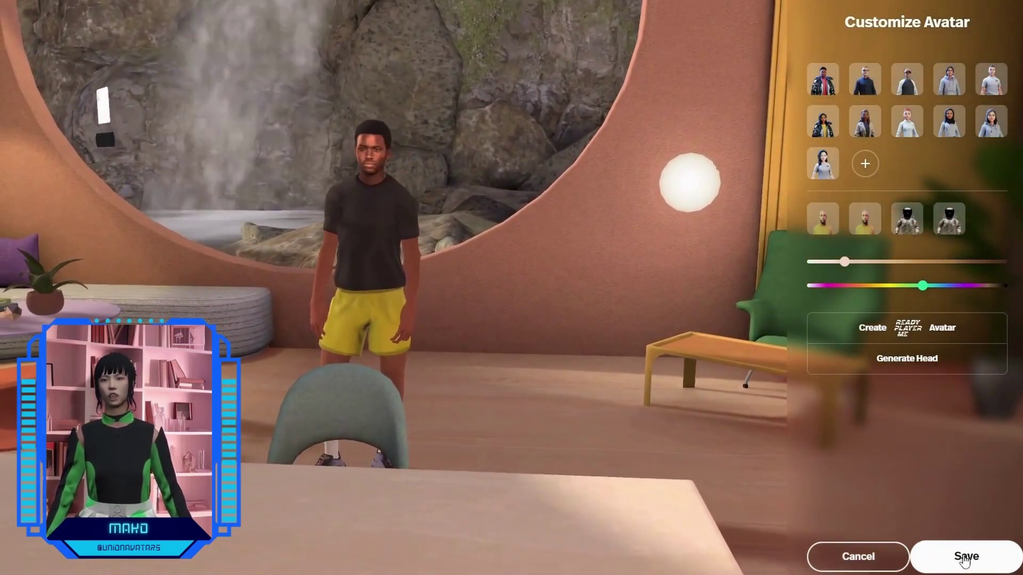
- Save the new avatar and walk it to the seaside rocks, facing the grassy hills
{"action": "left_click", "coordinate": [941, 560]}
{"action": "key", "text": "w"}
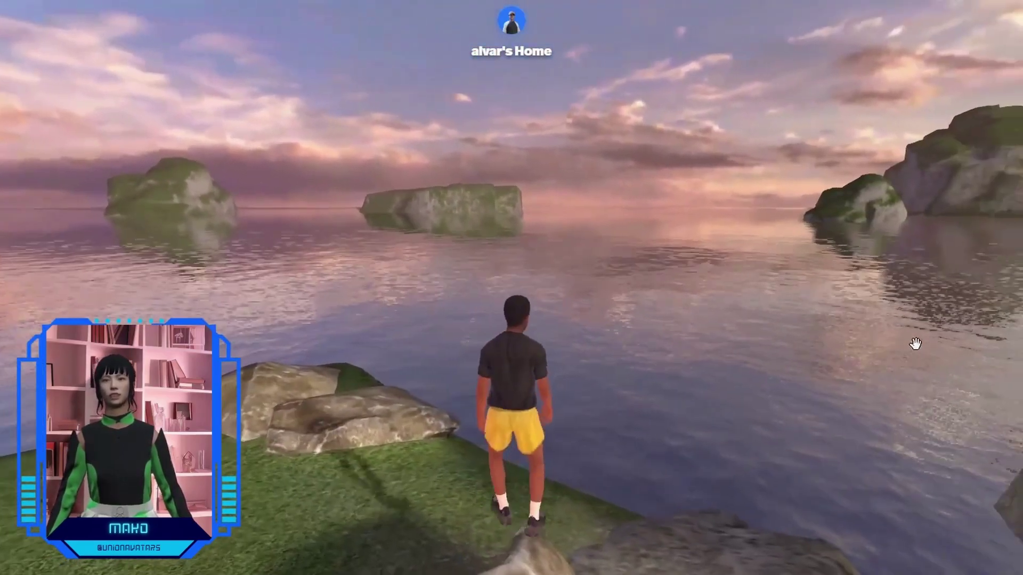
{"action": "key", "text": "d"}
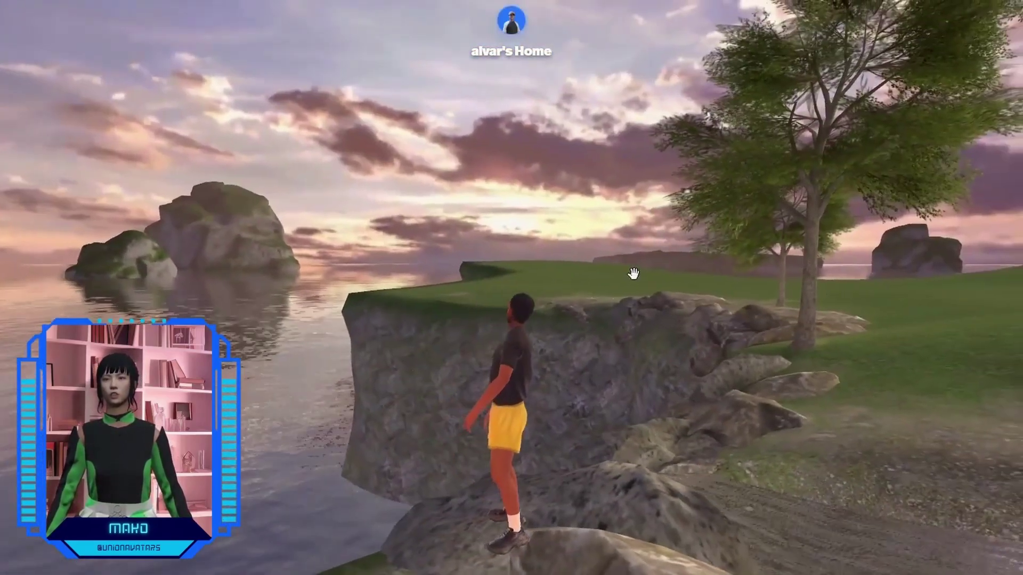
{"action": "left_click_drag", "start_coordinate": [633, 273], "coordinate": [940, 247]}
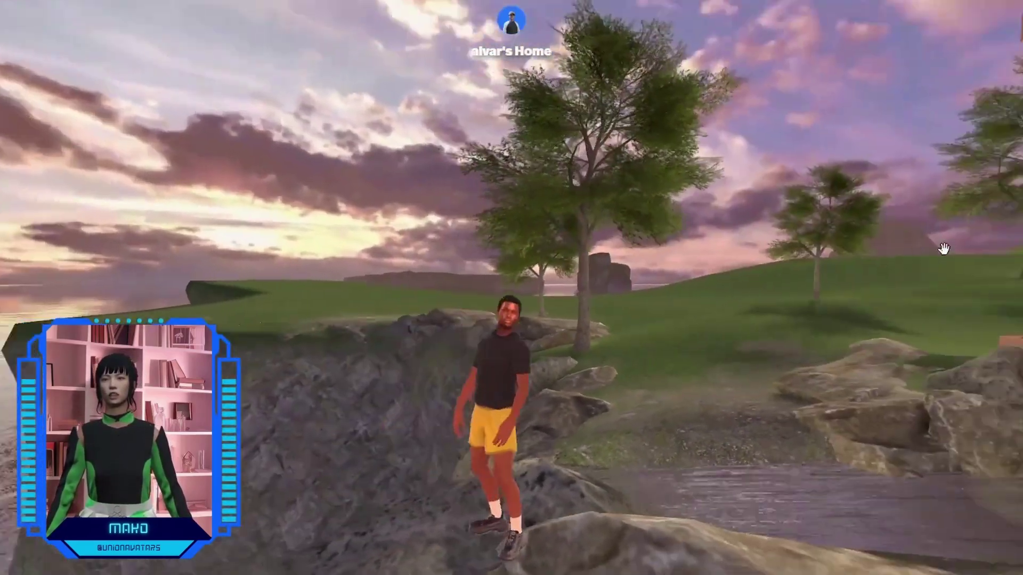